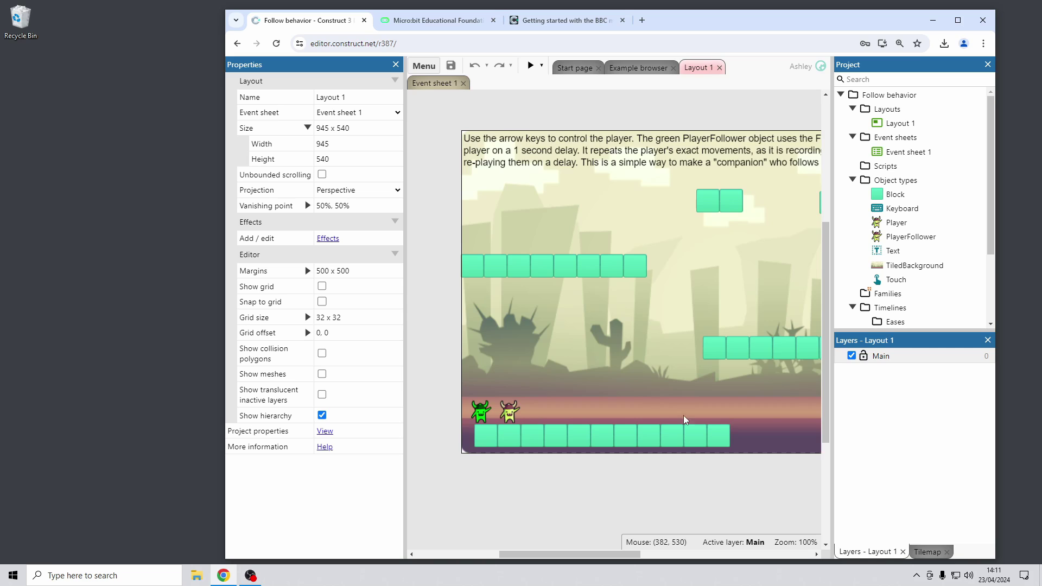
Examine the behavior properties of the Player and PlayerFollower sprites, and view Event sheet 1.
{"action": "middle_click_drag", "start_coordinate": [660, 332], "coordinate": [659, 333]}
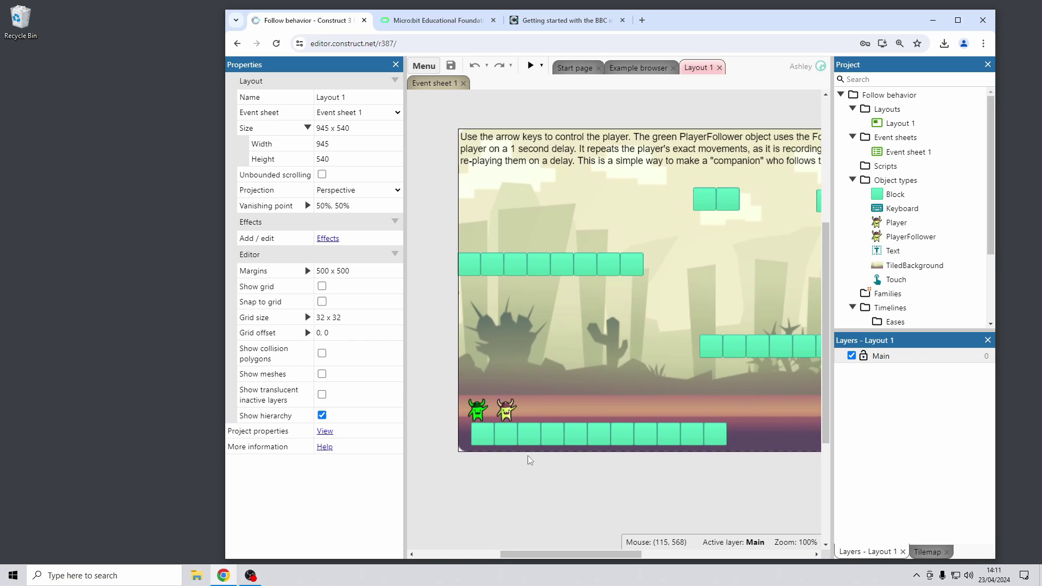
{"action": "left_click", "coordinate": [507, 411]}
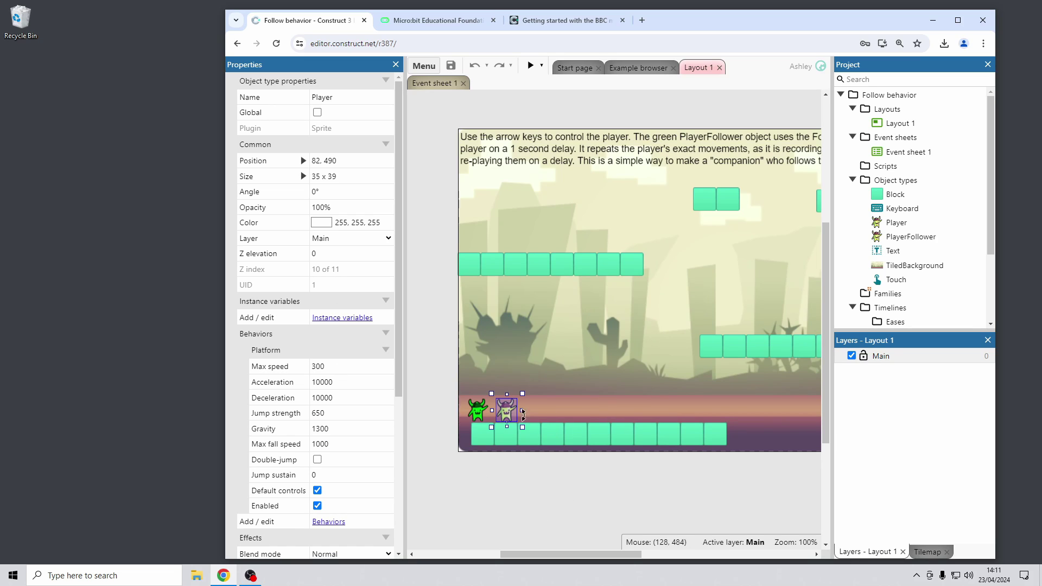
{"action": "scroll", "coordinate": [256, 365], "scroll_direction": "down", "scroll_amount": 1}
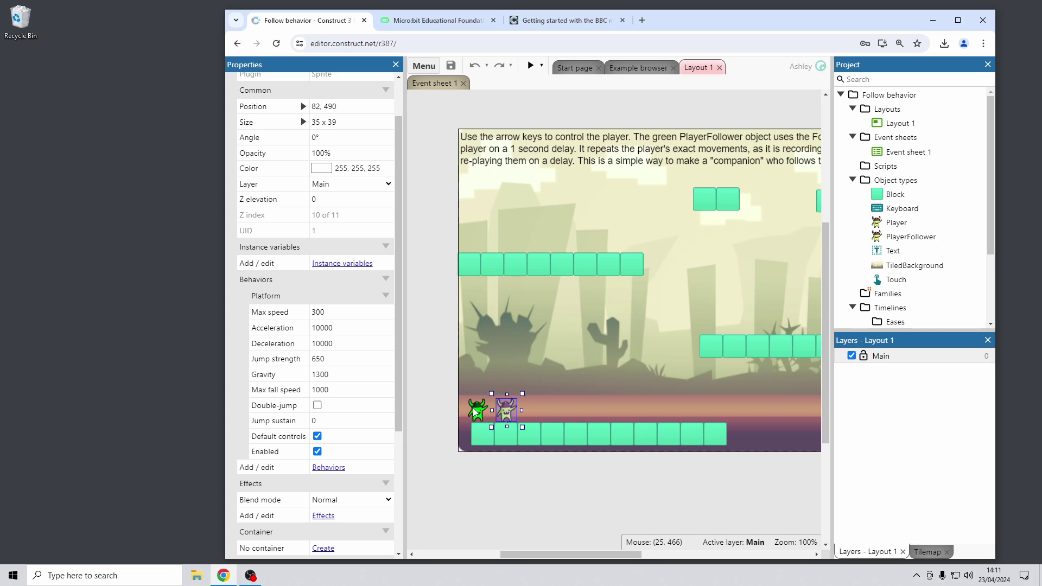
{"action": "left_click", "coordinate": [473, 415]}
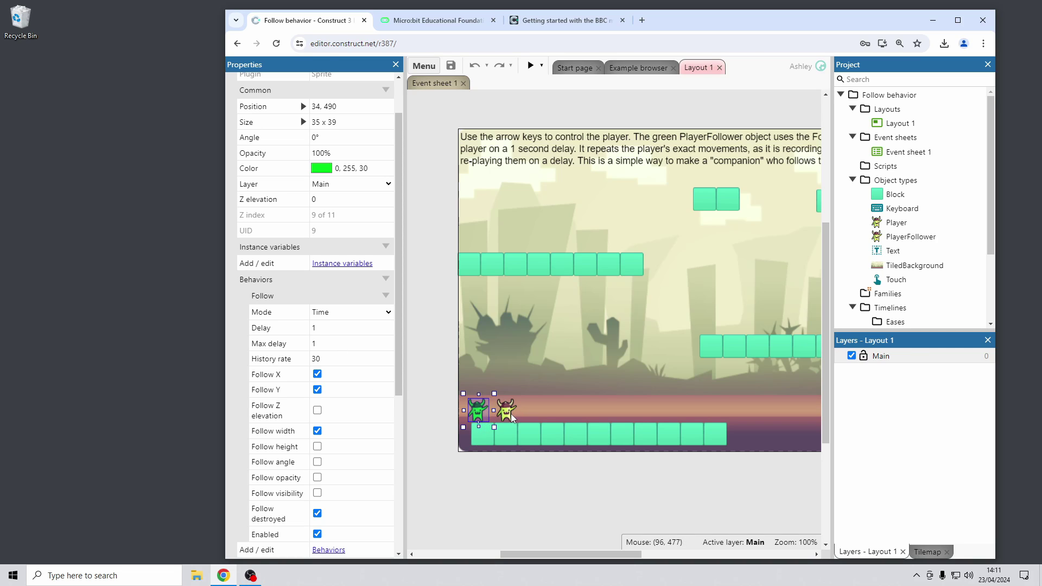
{"action": "left_click", "coordinate": [442, 82]}
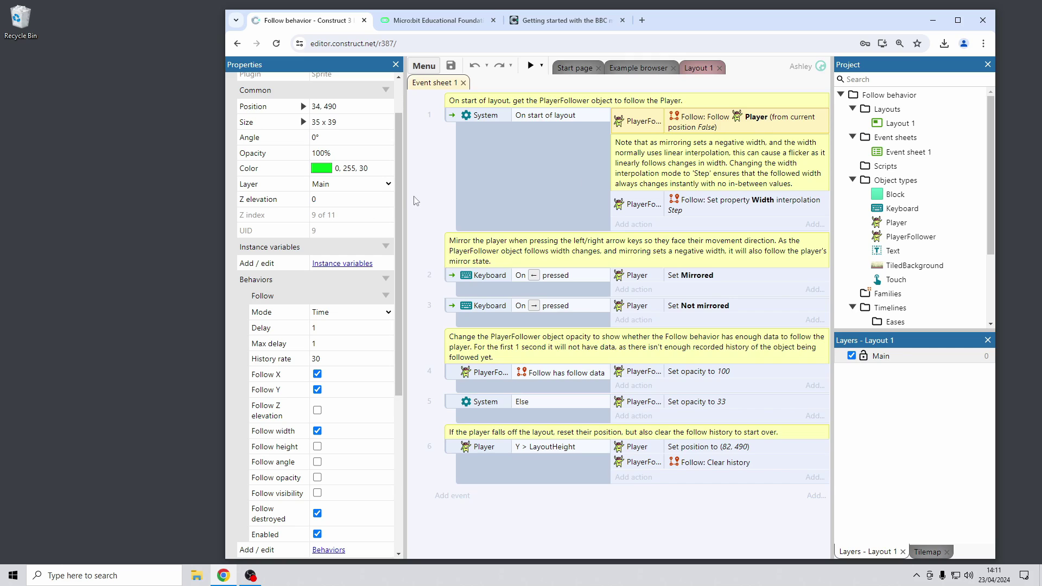
Preview the Follow behavior project, run and jump the player across the platforms to test the follower, and close the preview.
{"action": "left_click", "coordinate": [530, 65]}
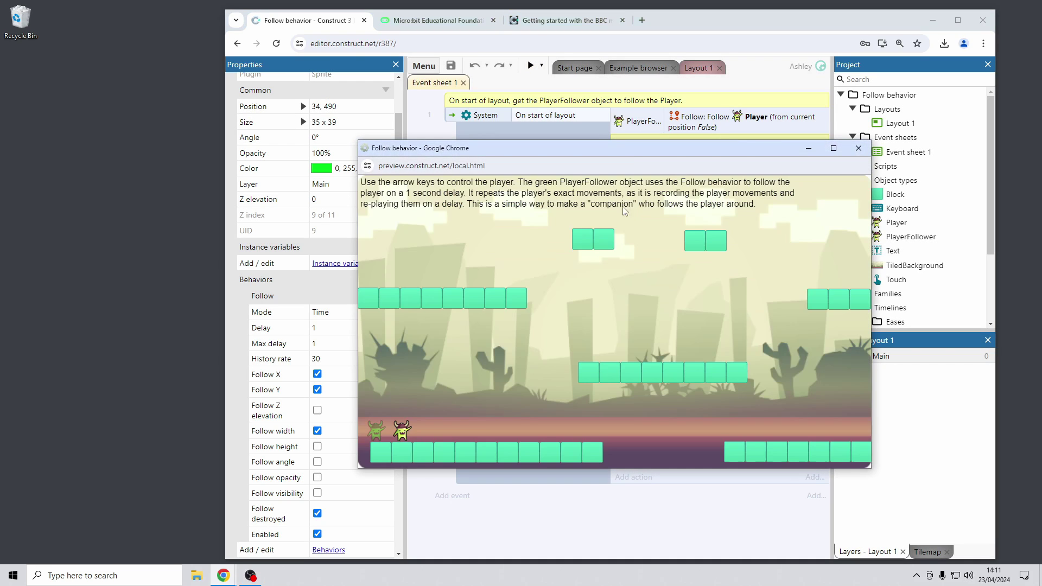
{"action": "key", "text": "Right"}
{"action": "key", "text": "Up"}
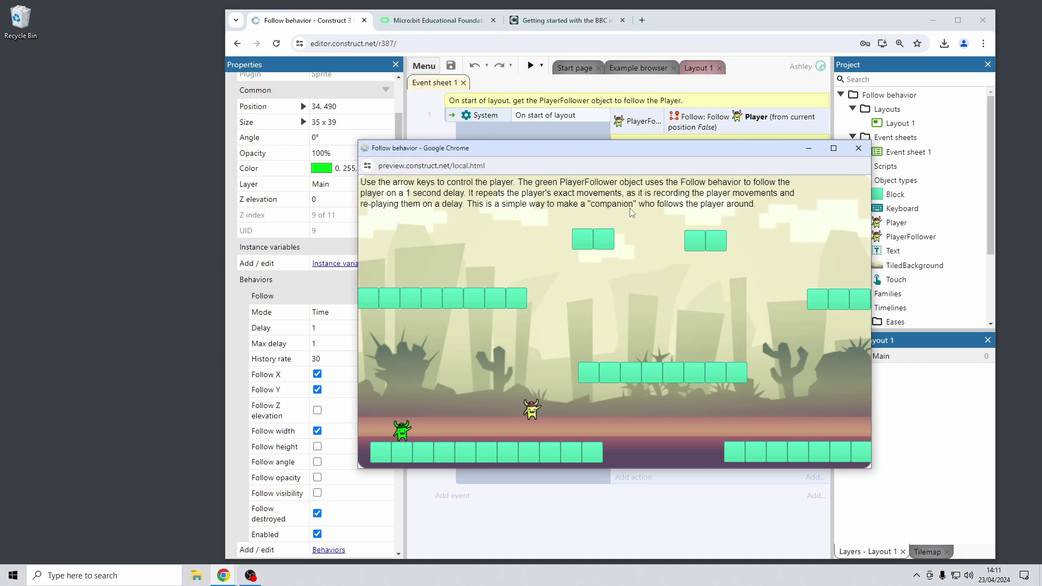
{"action": "key", "text": "Left"}
{"action": "key", "text": "Up"}
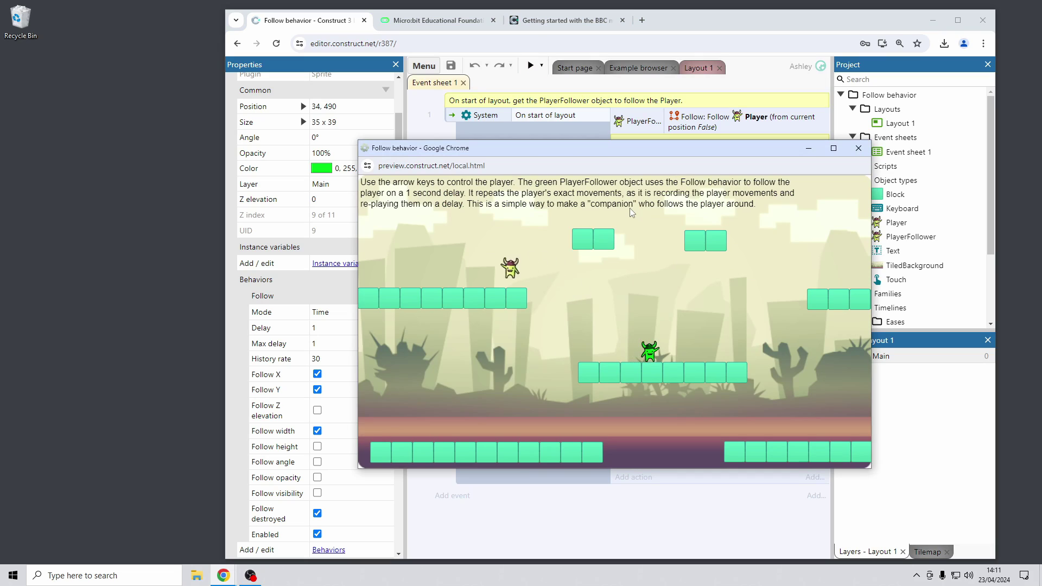
{"action": "key", "text": "Right"}
{"action": "key", "text": "Up"}
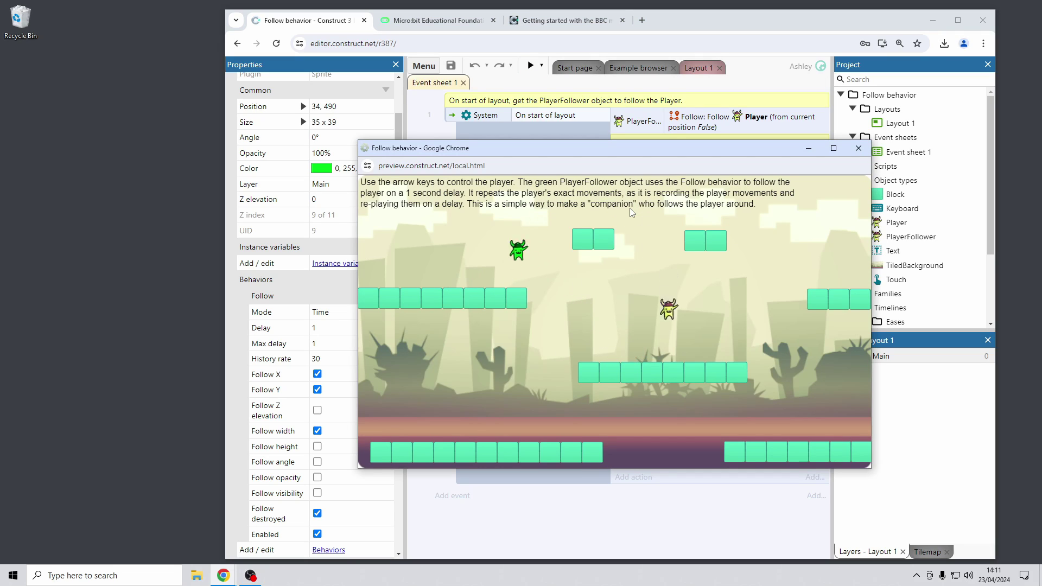
{"action": "key", "text": "Right"}
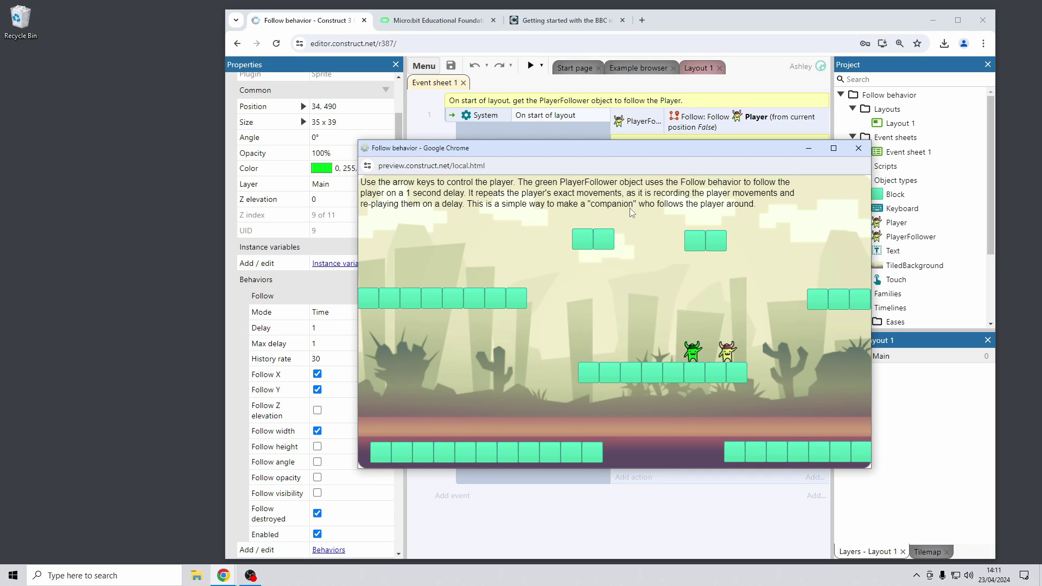
{"action": "key", "text": "Up"}
{"action": "key", "text": "Up"}
{"action": "key", "text": "Left"}
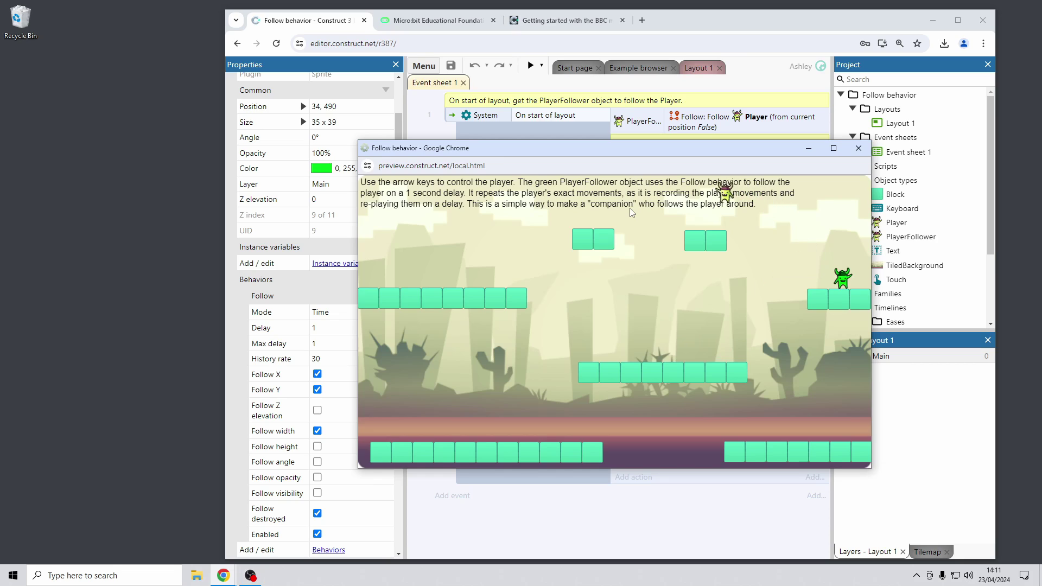
{"action": "key", "text": "Left"}
{"action": "key", "text": "Right"}
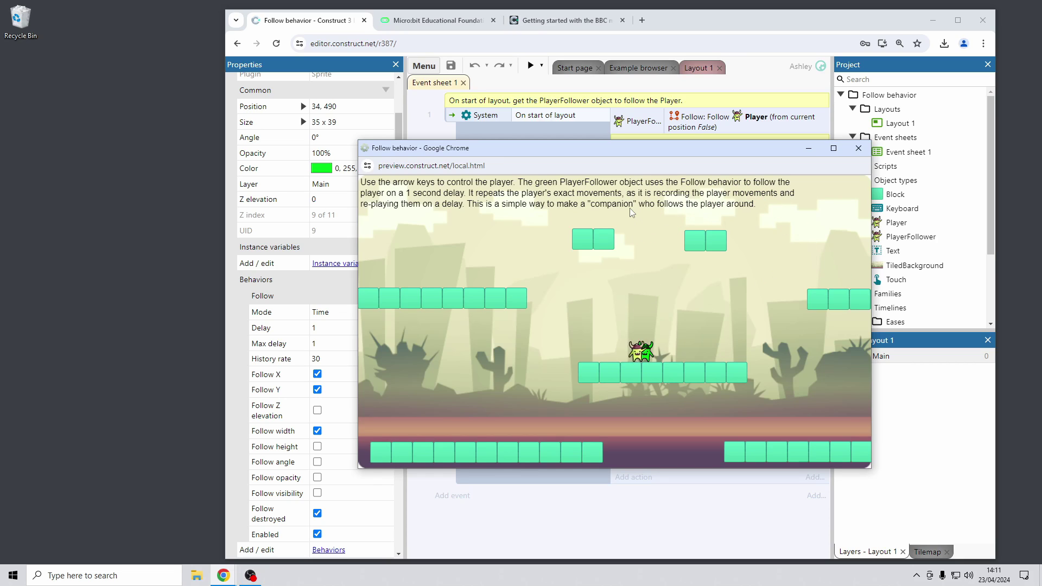
{"action": "key", "text": "Right"}
{"action": "key", "text": "Up"}
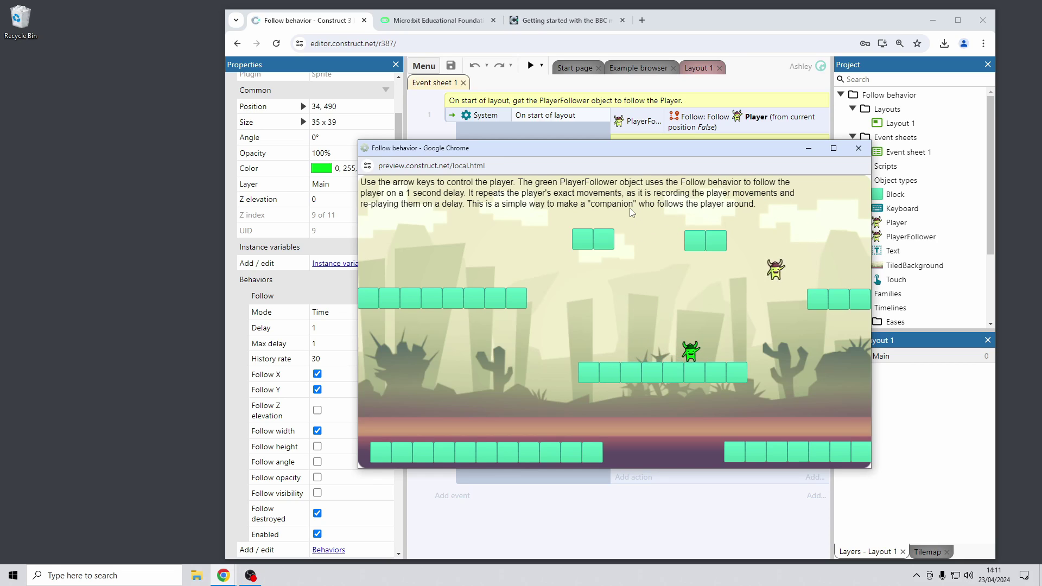
{"action": "key", "text": "Right"}
{"action": "key", "text": "Up"}
{"action": "key", "text": "Left"}
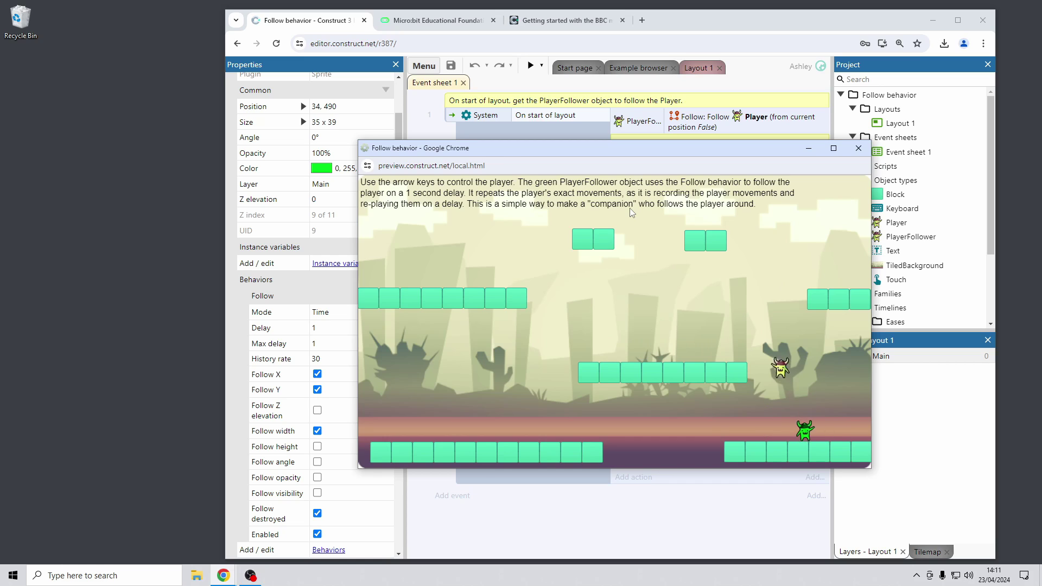
{"action": "key", "text": "Left"}
{"action": "key", "text": "Up"}
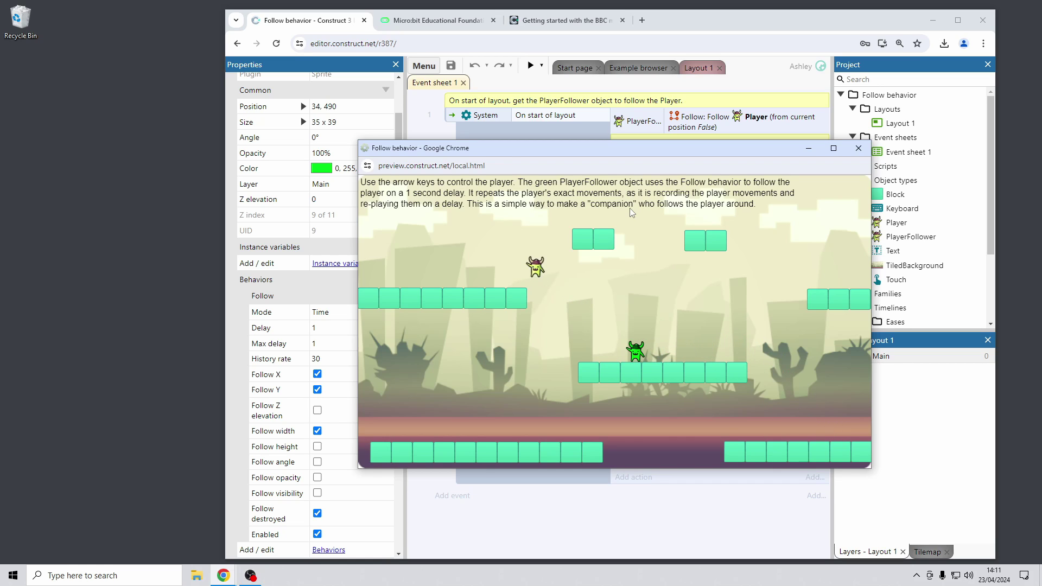
{"action": "left_click", "coordinate": [858, 149]}
Examine the alternative Follow actions for PlayerFollower's Follow object action, including Follow self, Rewind history and Set custom property value, without changing the action.
{"action": "double_click", "coordinate": [746, 125]}
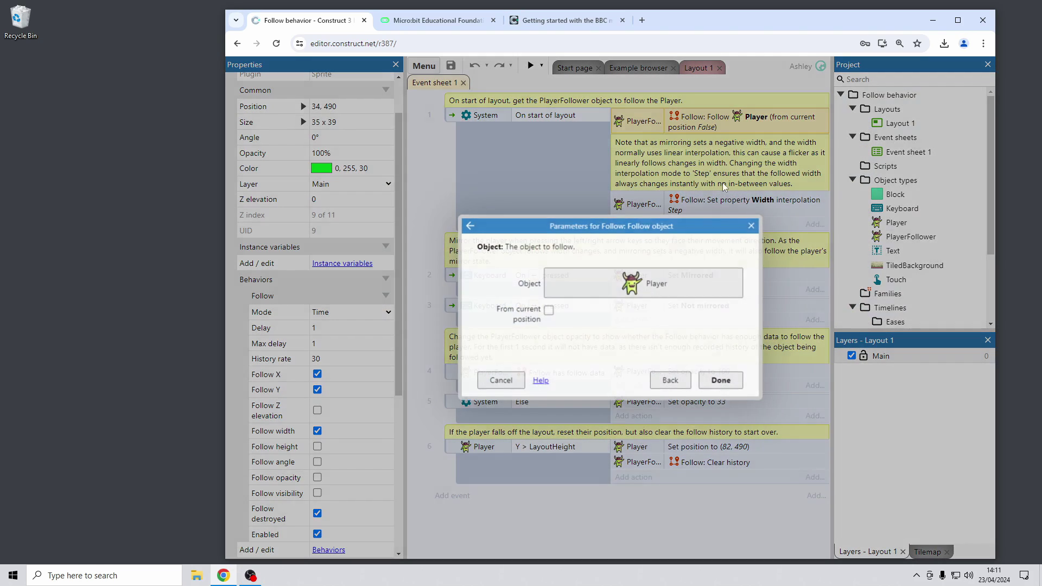
{"action": "left_click", "coordinate": [670, 379]}
{"action": "scroll", "coordinate": [692, 335], "scroll_direction": "down", "scroll_amount": 3}
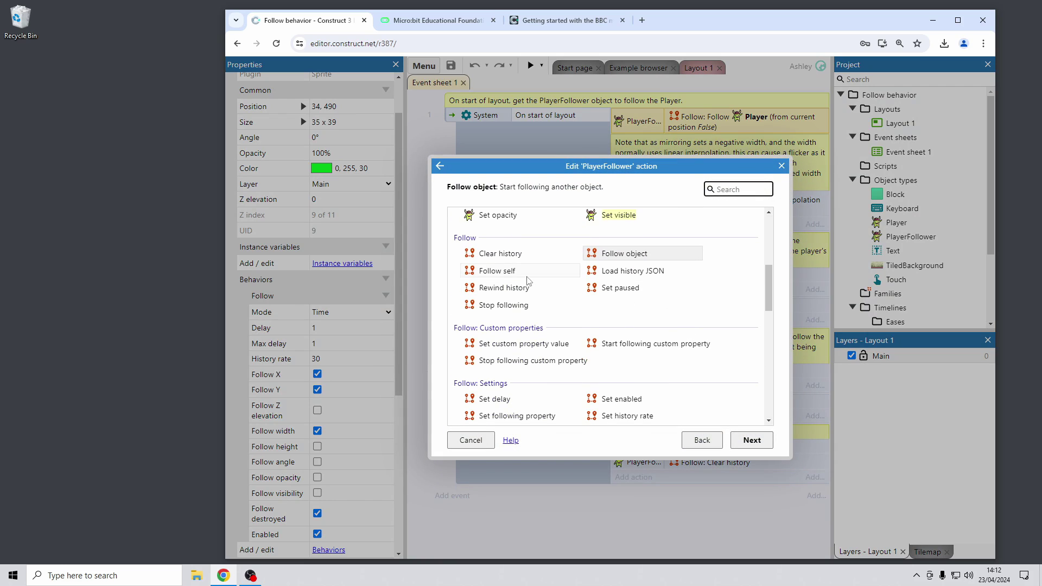
{"action": "left_click", "coordinate": [531, 273]}
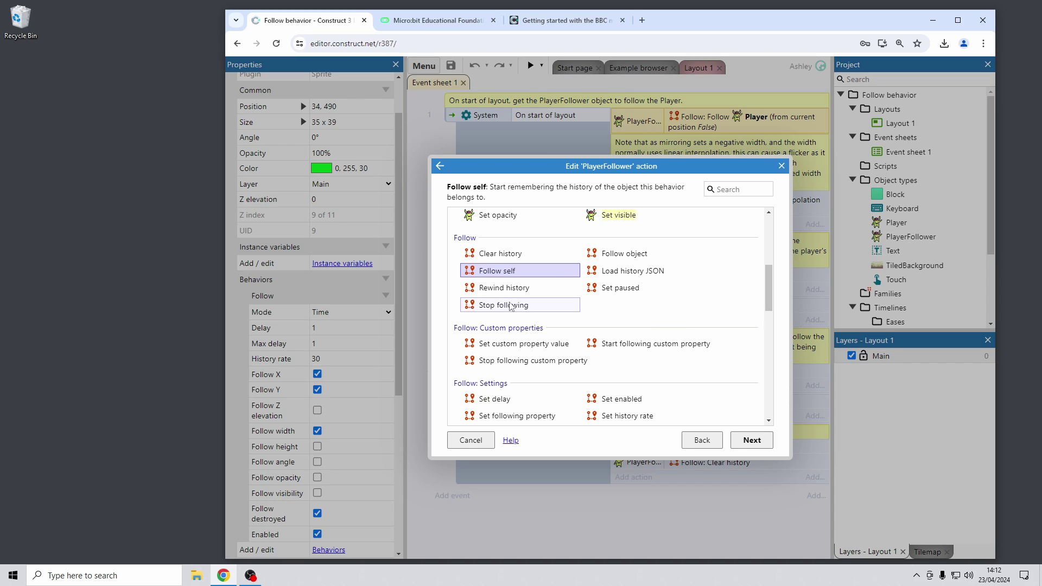
{"action": "key", "text": "Down"}
{"action": "scroll", "coordinate": [652, 303], "scroll_direction": "down", "scroll_amount": 1}
{"action": "scroll", "coordinate": [653, 302], "scroll_direction": "down", "scroll_amount": 1}
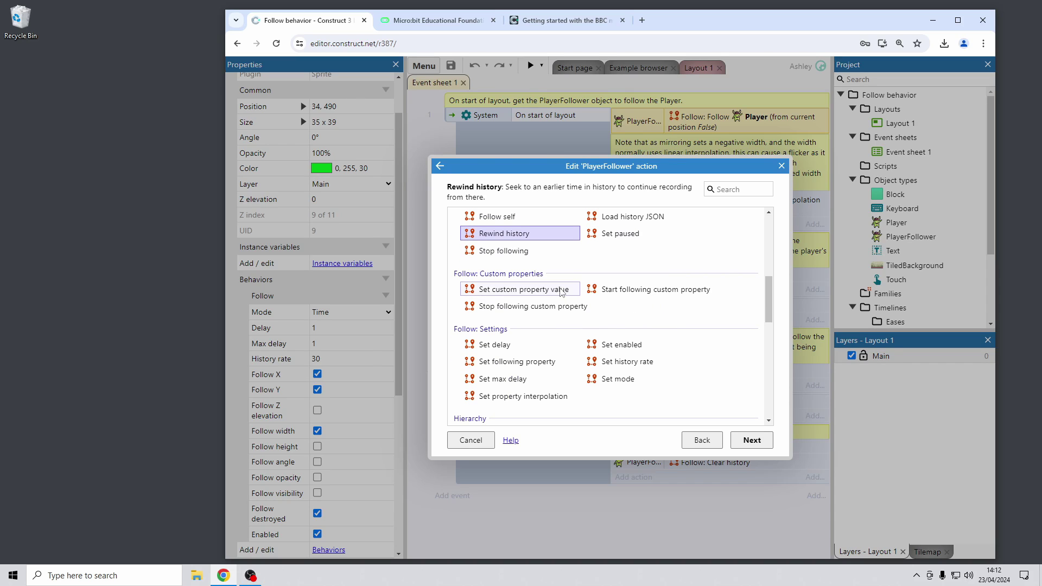
{"action": "left_click", "coordinate": [495, 289]}
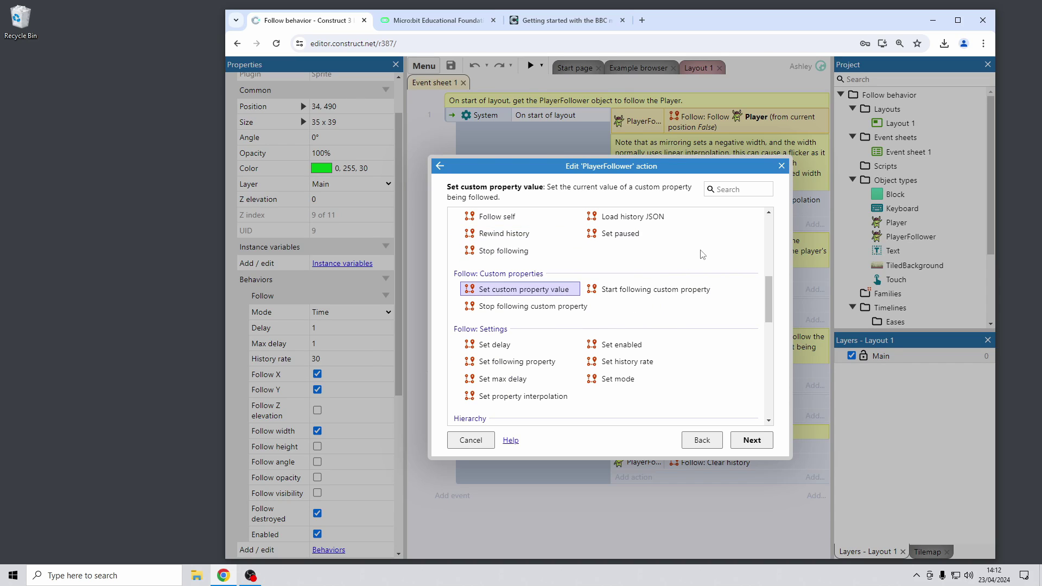
{"action": "left_click", "coordinate": [474, 441]}
Close the Follow behavior project and dismiss its details card in the example browser.
{"action": "right_click", "coordinate": [901, 99]}
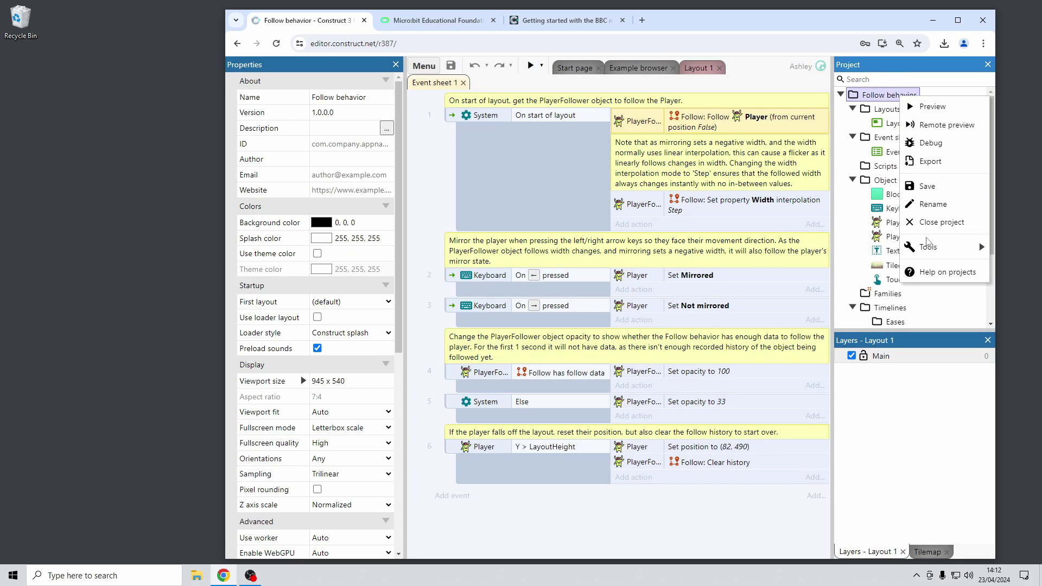
{"action": "left_click", "coordinate": [923, 222]}
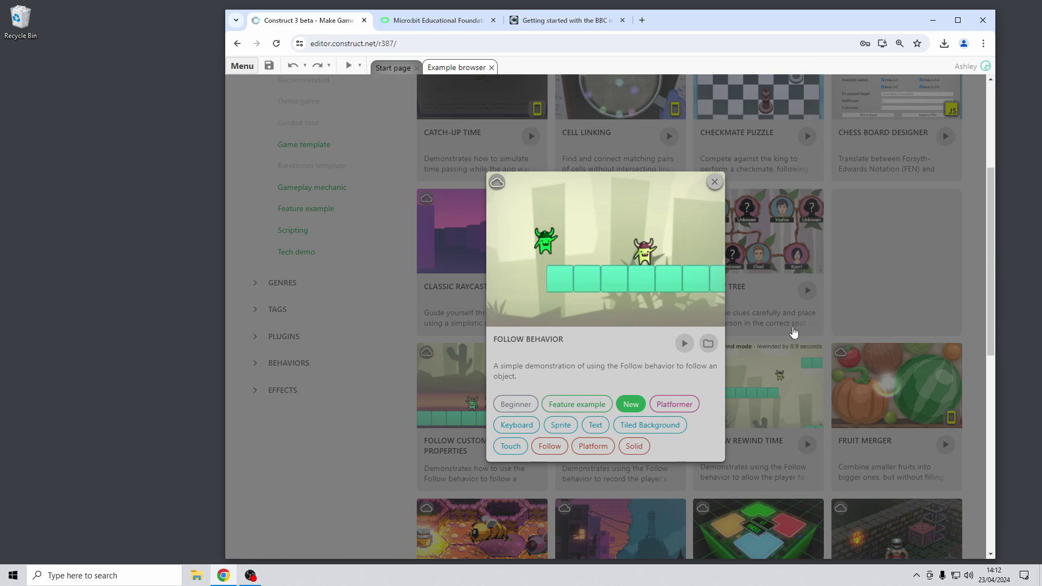
{"action": "left_click", "coordinate": [977, 265]}
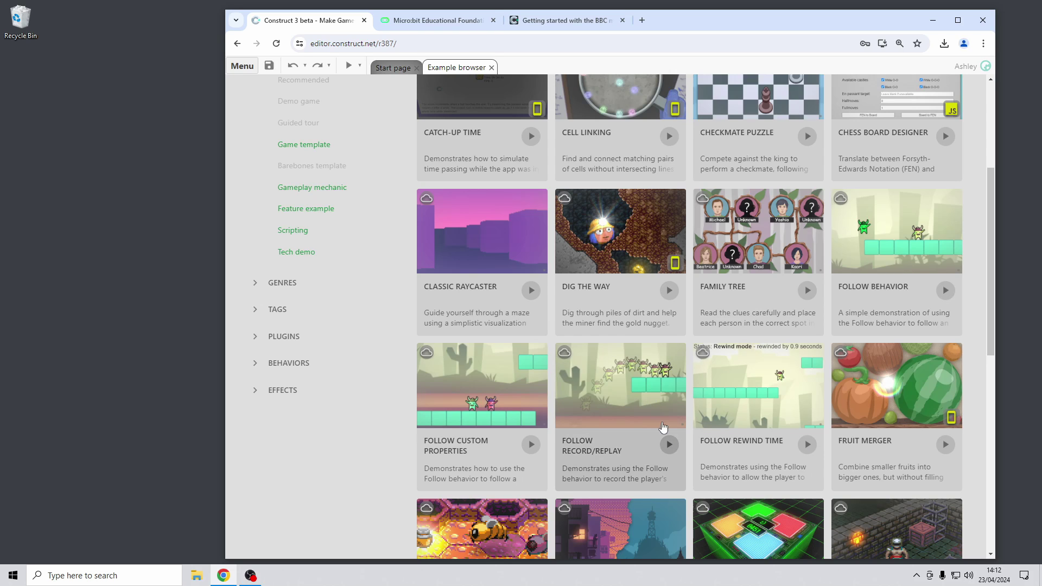
Preview the Follow Record/Replay example and record the player jumping across the platforms.
{"action": "left_click", "coordinate": [647, 393]}
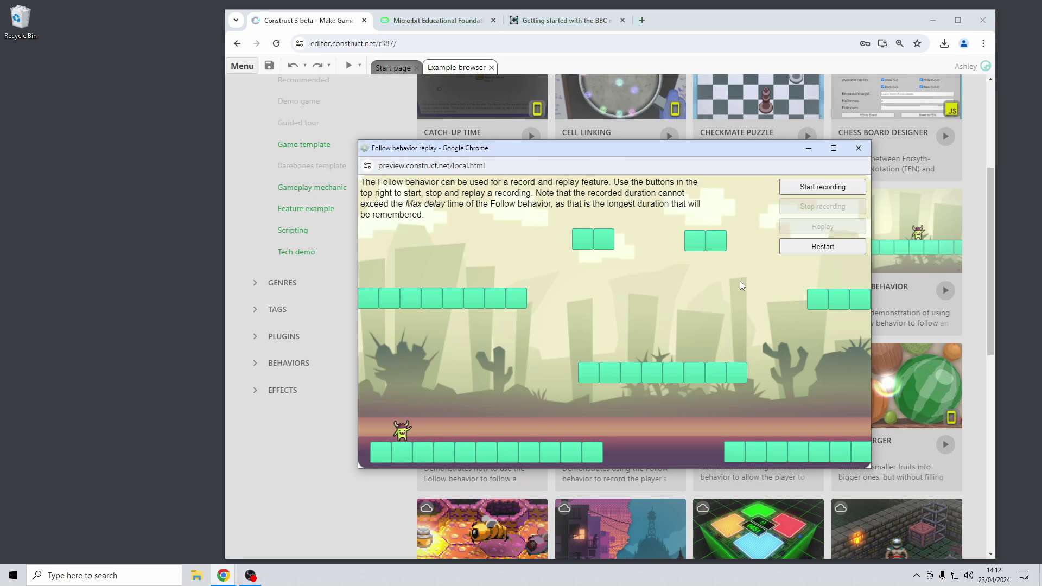
{"action": "key", "text": "Right"}
{"action": "key", "text": "Up"}
{"action": "left_click", "coordinate": [803, 187]}
{"action": "key", "text": "Left"}
{"action": "key", "text": "Up"}
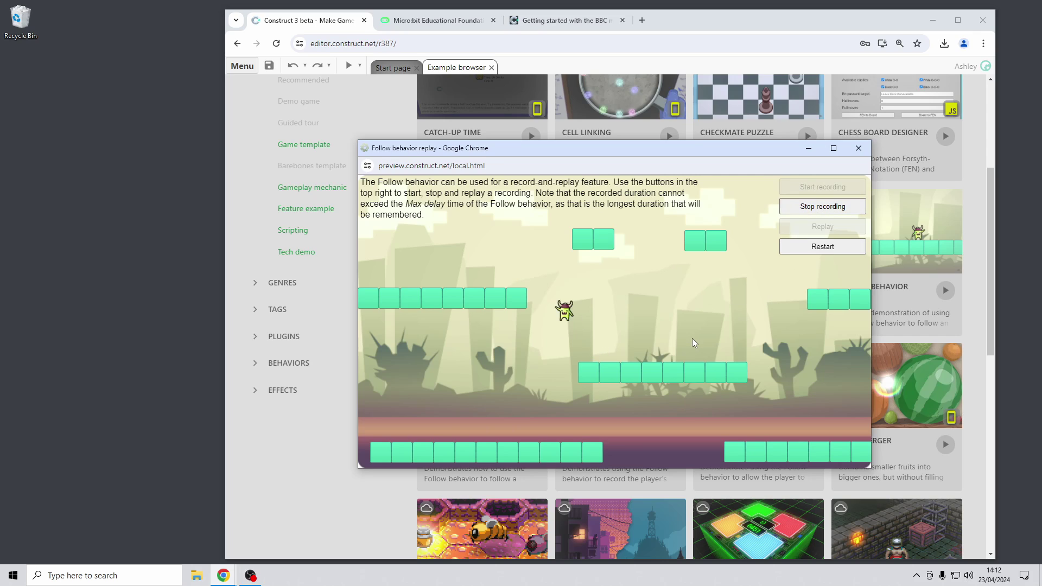
{"action": "key", "text": "Up"}
{"action": "key", "text": "Right"}
{"action": "key", "text": "Right"}
{"action": "key", "text": "Up"}
{"action": "left_click", "coordinate": [828, 209]}
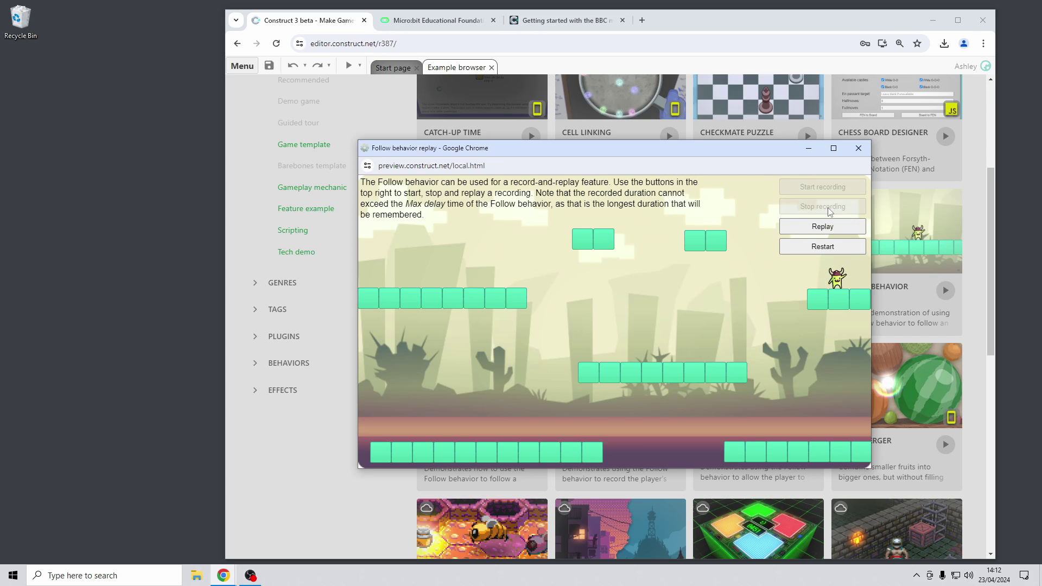
Replay the recorded player movement and close the preview.
{"action": "left_click", "coordinate": [807, 248]}
{"action": "key", "text": "Left"}
{"action": "key", "text": "Up"}
{"action": "key", "text": "Right"}
{"action": "key", "text": "Right"}
{"action": "key", "text": "Up"}
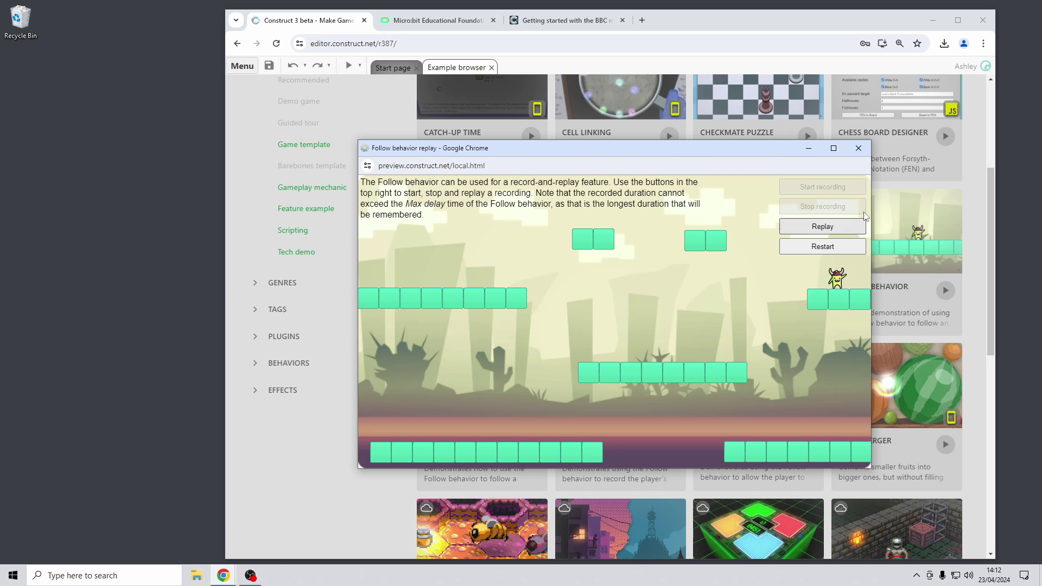
{"action": "left_click", "coordinate": [859, 148]}
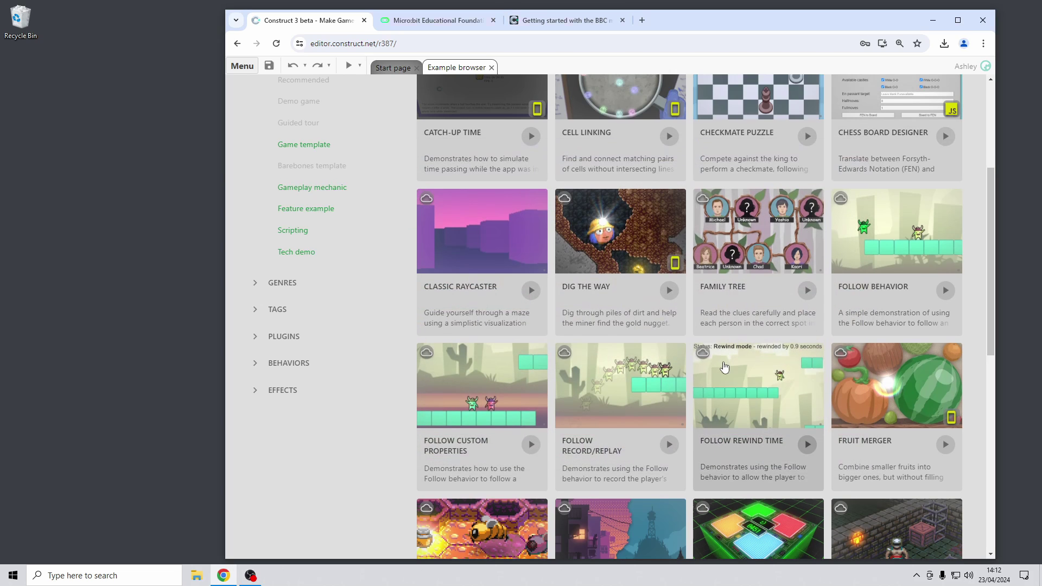
Preview the Follow Rewind Time example and move the player up across several platforms.
{"action": "scroll", "coordinate": [723, 367], "scroll_direction": "down", "scroll_amount": 1}
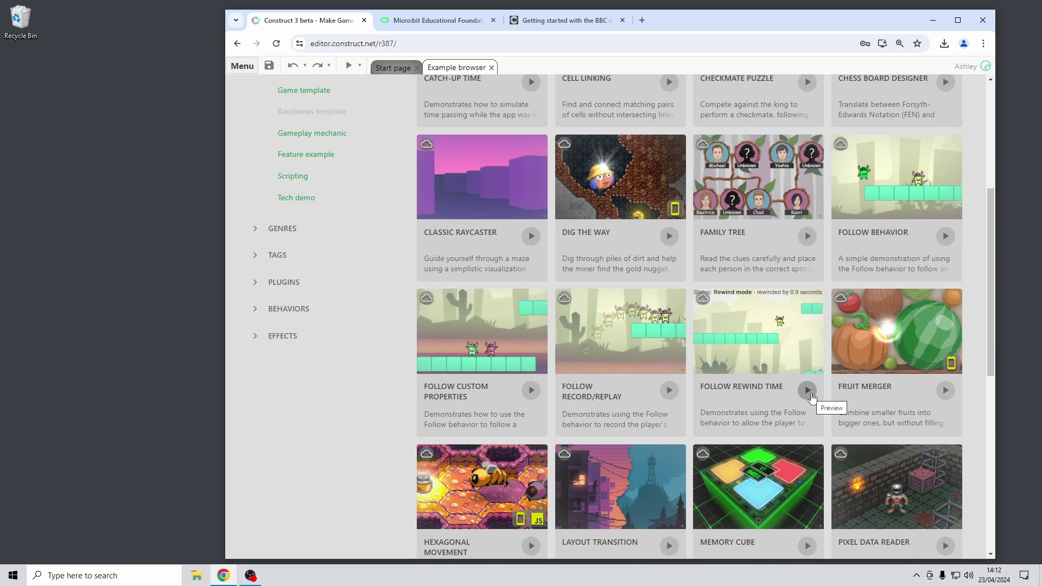
{"action": "left_click", "coordinate": [808, 391]}
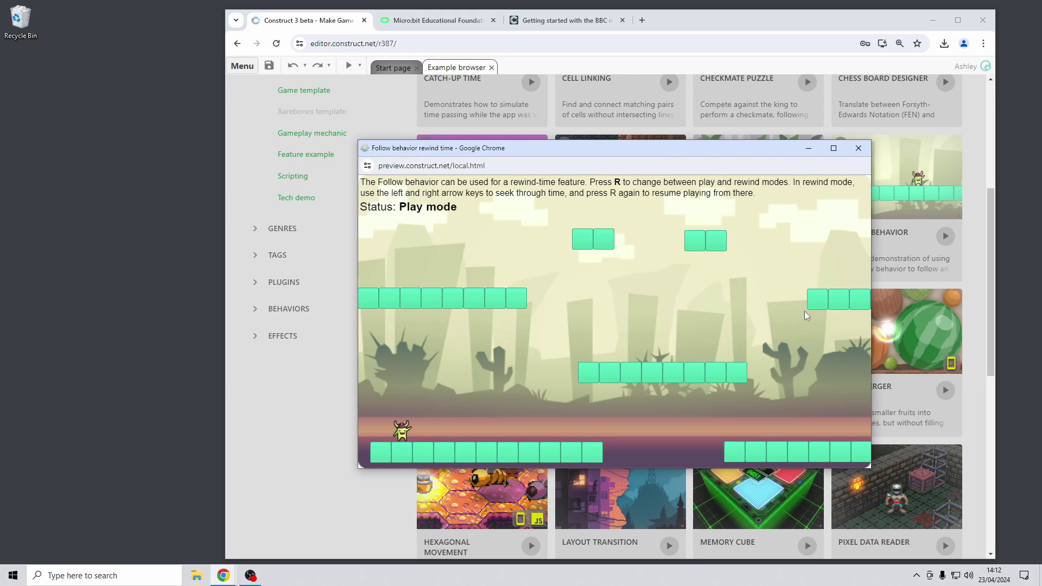
{"action": "key", "text": "Right"}
{"action": "key", "text": "Up"}
{"action": "key", "text": "Left"}
{"action": "key", "text": "Up"}
{"action": "key", "text": "Right"}
{"action": "key", "text": "Up"}
Switch to rewind mode, seek back and forth through the player's movement, and resume play mode.
{"action": "key", "text": "r"}
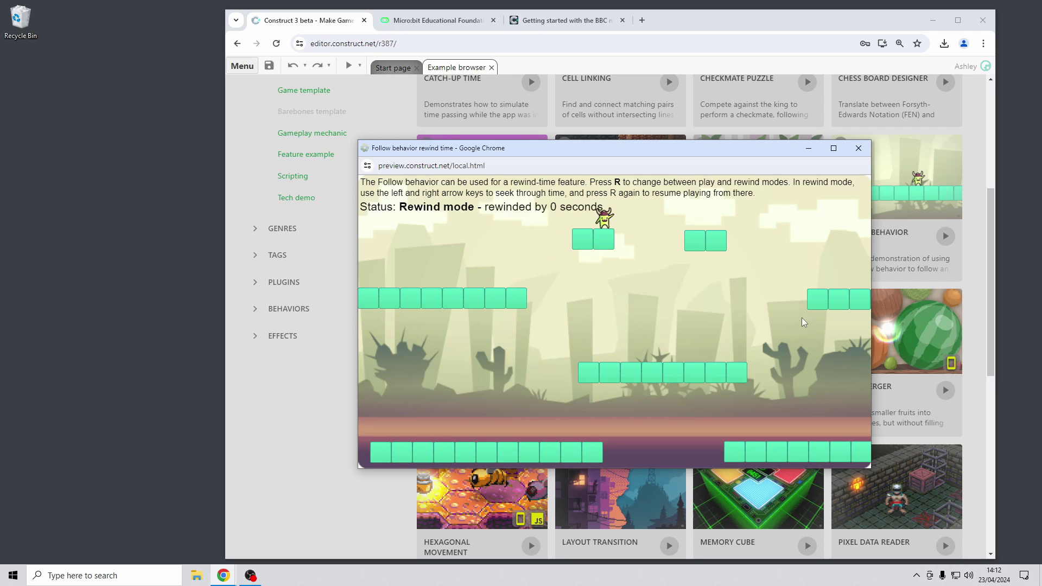
{"action": "key", "text": "Left"}
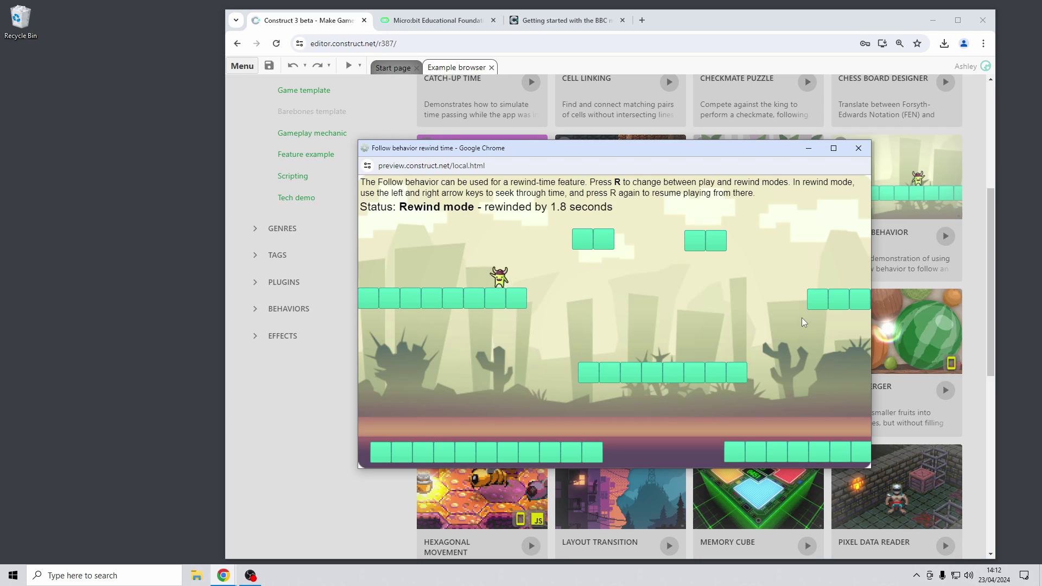
{"action": "key", "text": "Right"}
{"action": "key", "text": "r"}
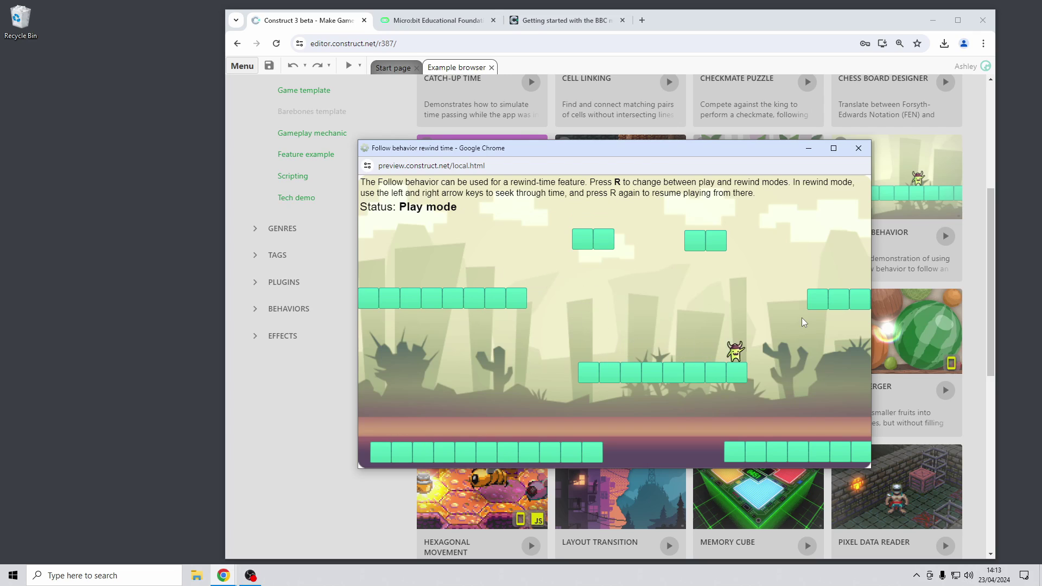
Enter rewind mode again and seek back to the player's starting position.
{"action": "key", "text": "r"}
{"action": "key", "text": "Left"}
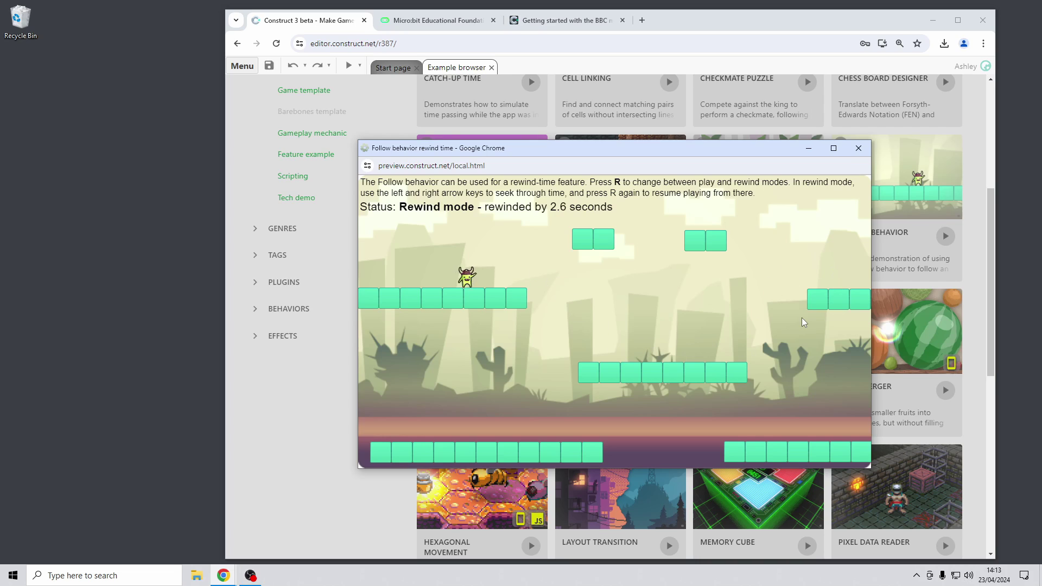
{"action": "key", "text": "Left"}
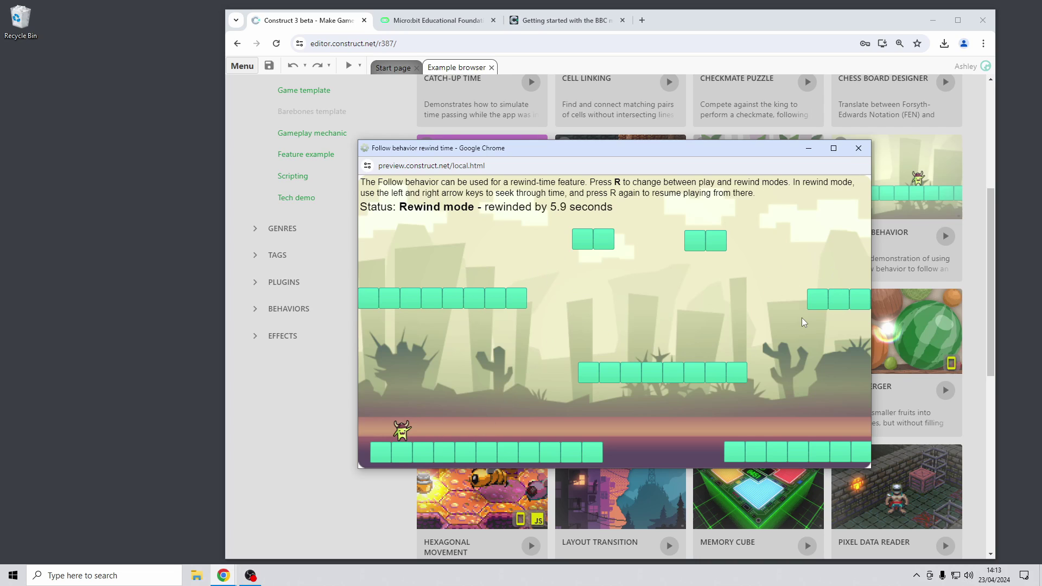
Seek back and forth through the player's recorded movement, resume play mode, and close the rewind time preview.
{"action": "key", "text": "Right"}
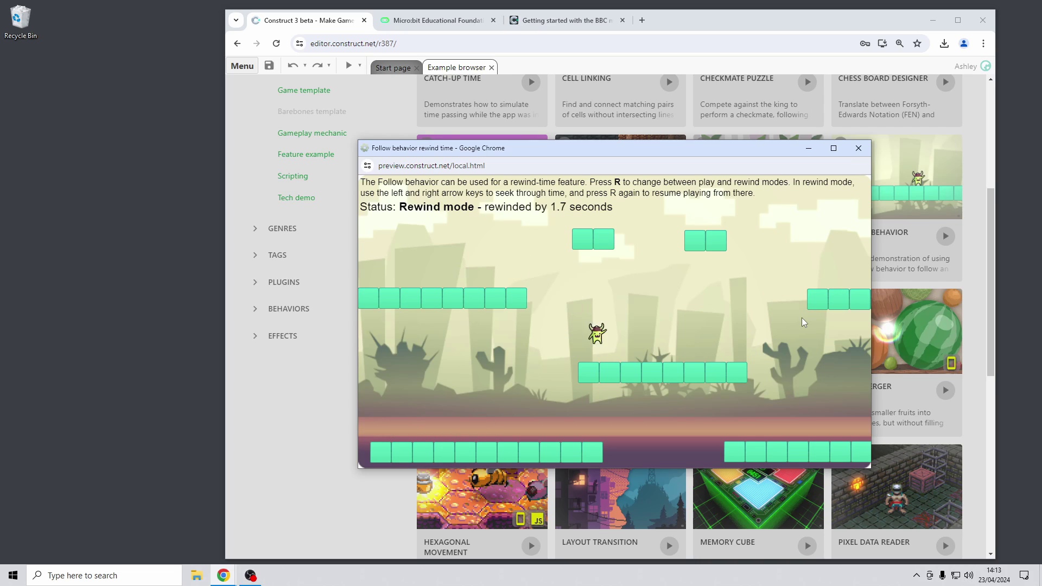
{"action": "key", "text": "Left"}
{"action": "key", "text": "Right"}
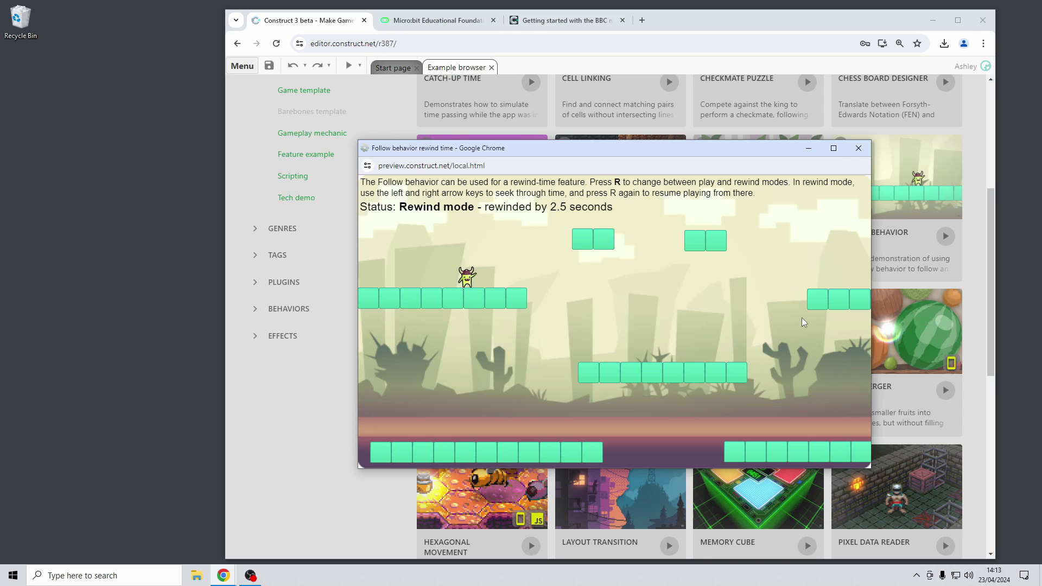
{"action": "key", "text": "Right"}
{"action": "key", "text": "r"}
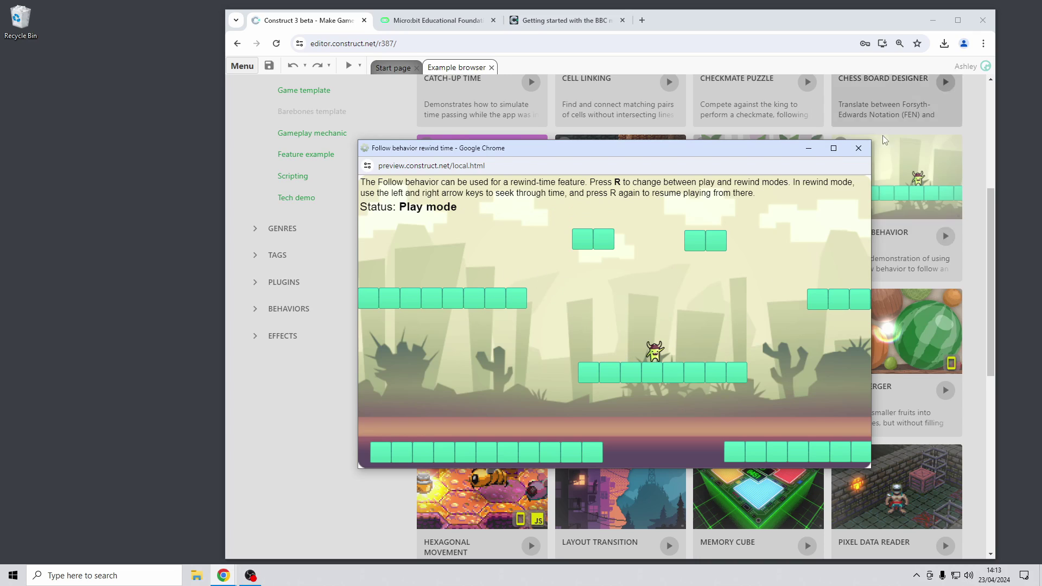
{"action": "left_click", "coordinate": [859, 147]}
Look over the micro:bit website homepage and skim the "Getting started with the BBC micro:bit" tutorial's requirements, setup and pairing sections.
{"action": "scroll", "coordinate": [348, 188], "scroll_direction": "up", "scroll_amount": 5}
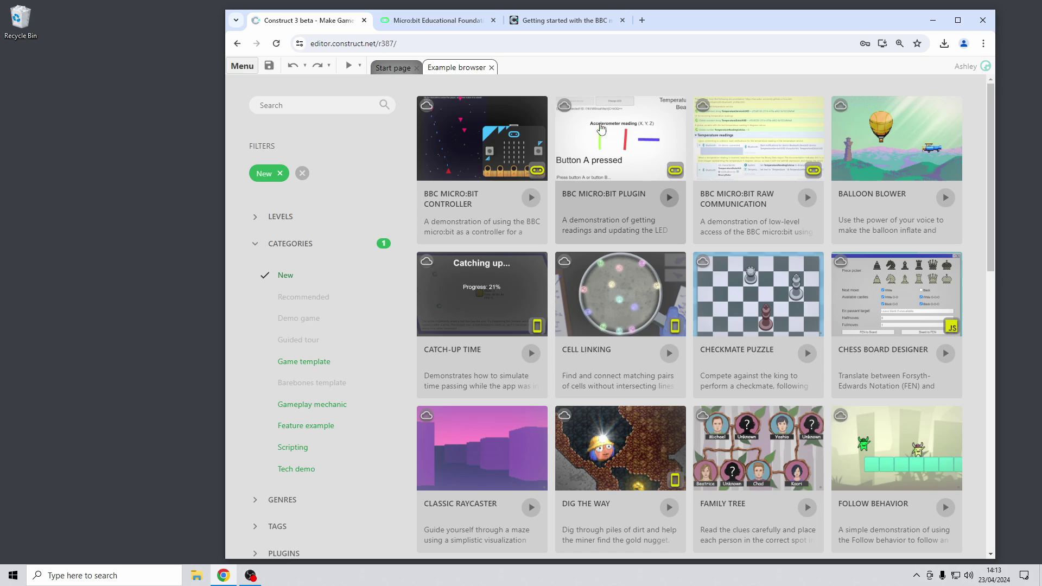
{"action": "left_click", "coordinate": [461, 23]}
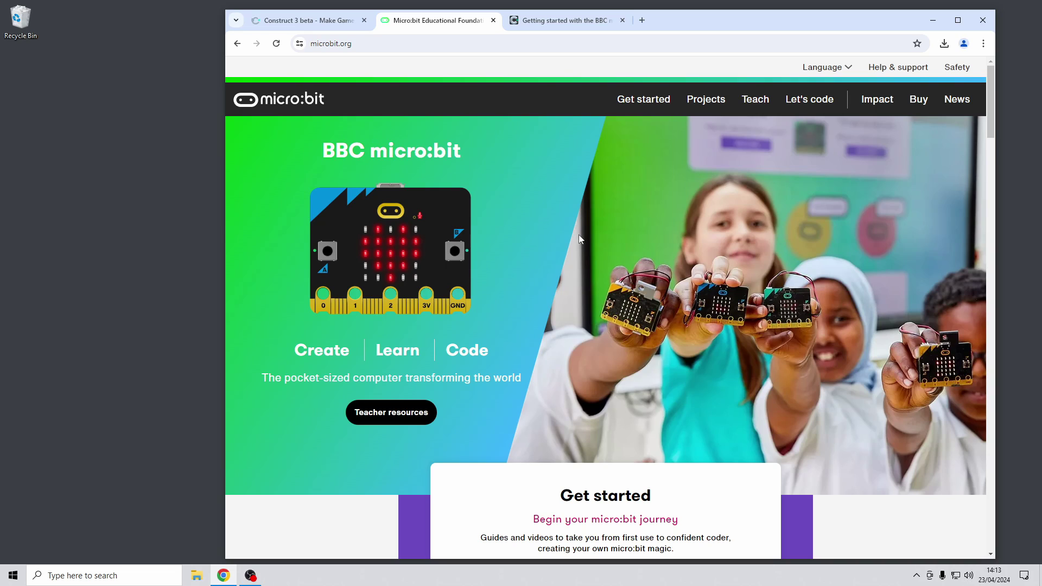
{"action": "left_click", "coordinate": [565, 20]}
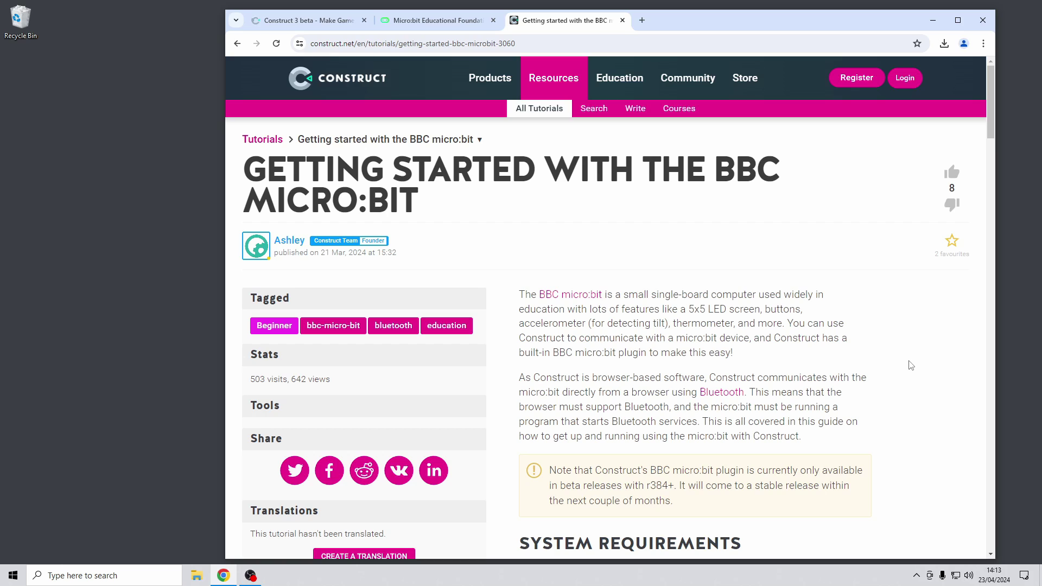
{"action": "scroll", "coordinate": [947, 393], "scroll_direction": "down", "scroll_amount": 5}
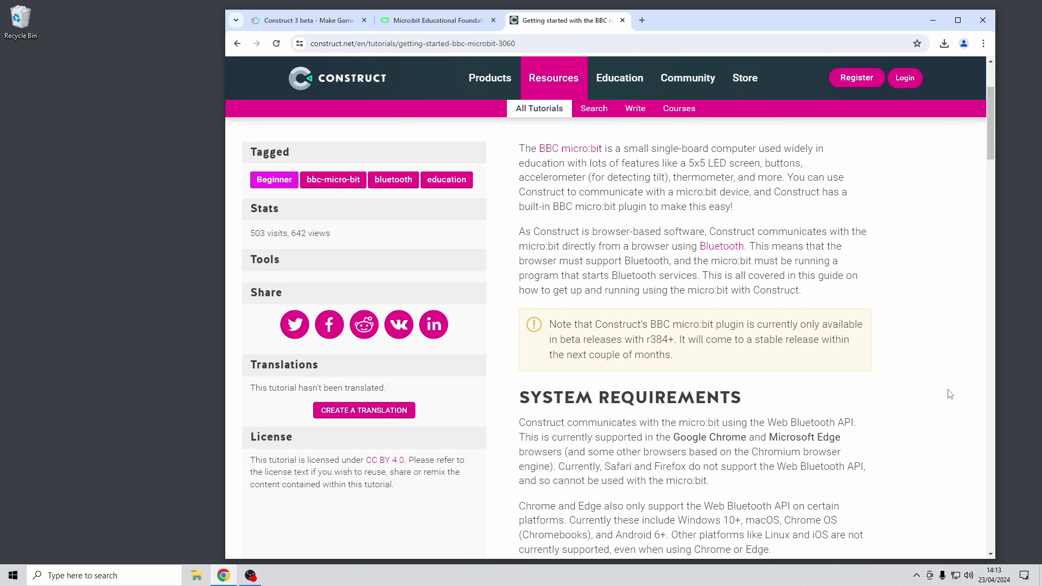
{"action": "scroll", "coordinate": [937, 415], "scroll_direction": "down", "scroll_amount": 4}
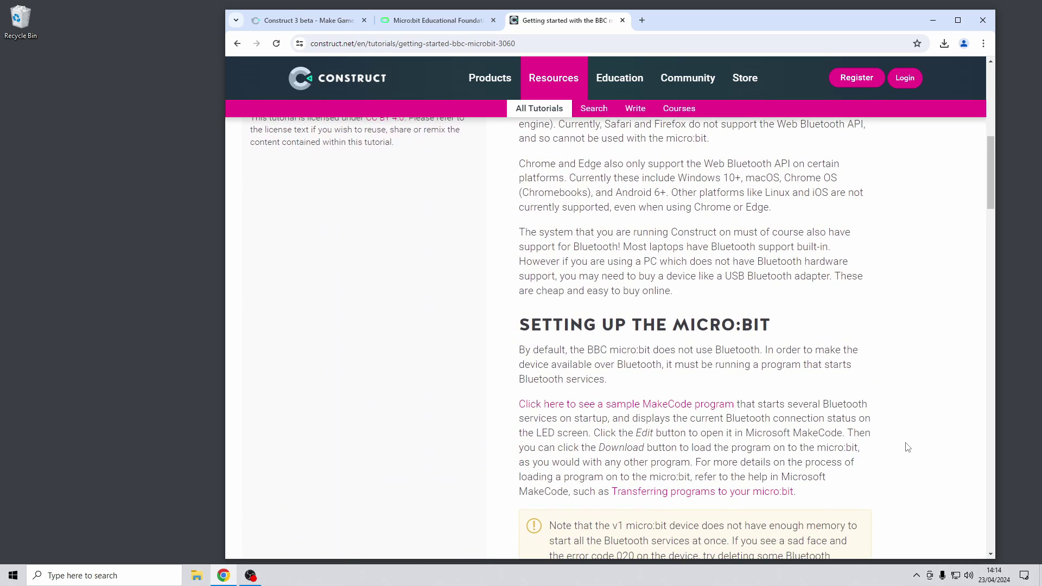
{"action": "scroll", "coordinate": [906, 451], "scroll_direction": "down", "scroll_amount": 10}
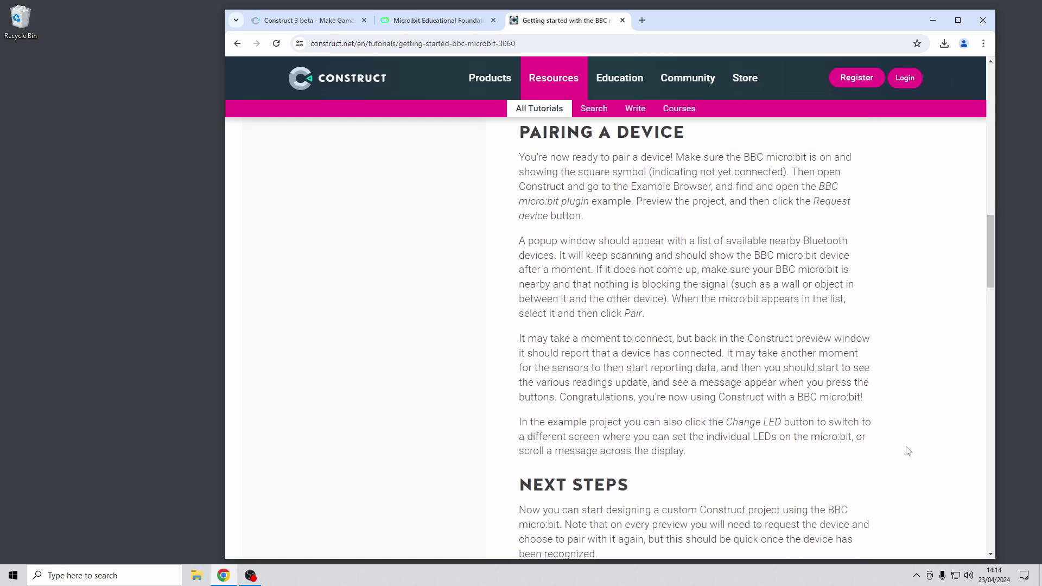
{"action": "scroll", "coordinate": [908, 452], "scroll_direction": "up", "scroll_amount": 2}
{"action": "scroll", "coordinate": [907, 451], "scroll_direction": "up", "scroll_amount": 20}
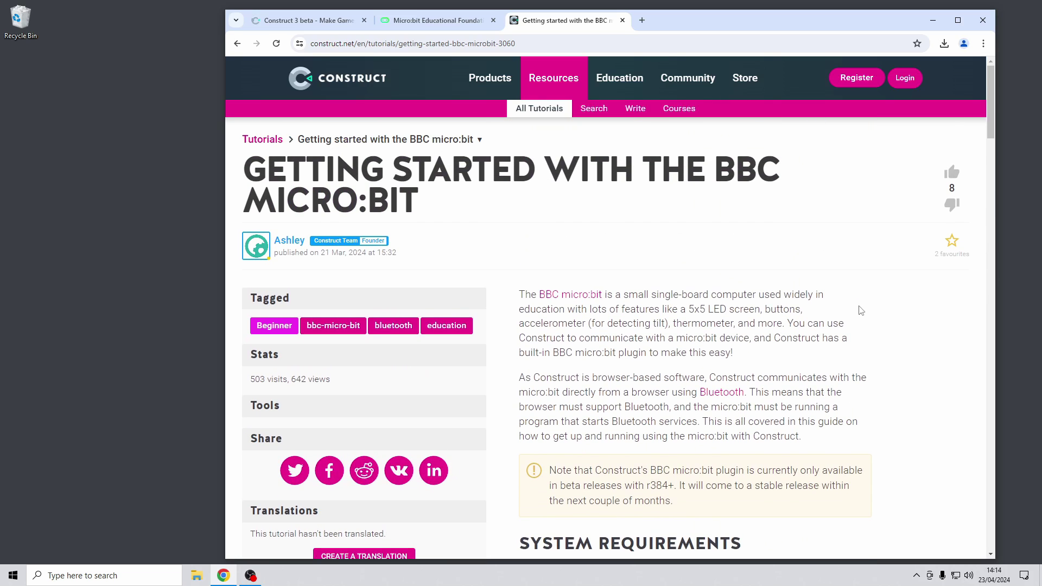
{"action": "left_click", "coordinate": [451, 22]}
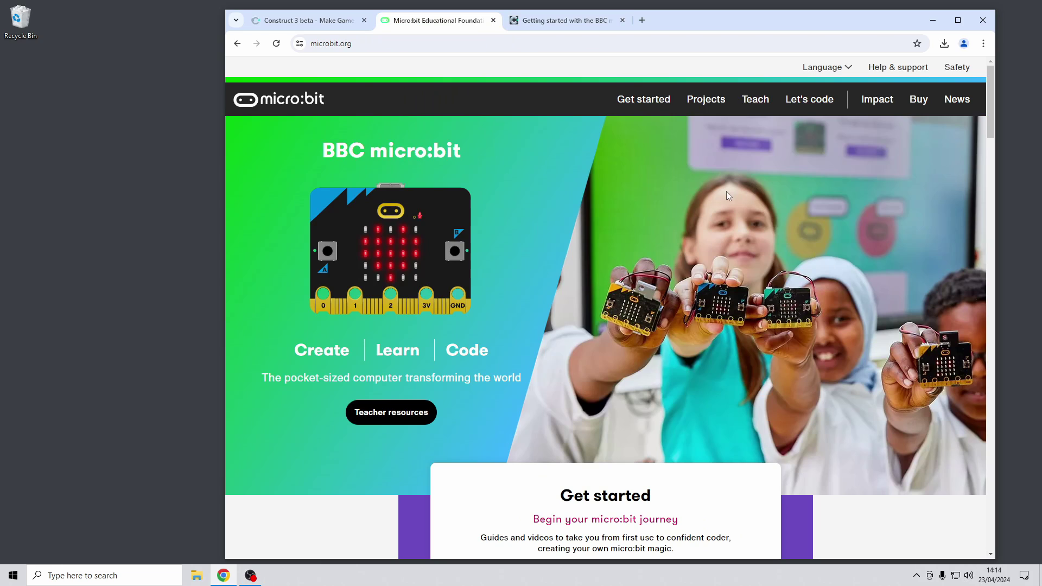
Return to Construct 3, open the BBC micro:bit plugin example project, and look over its ReadingsLayout.
{"action": "left_click", "coordinate": [278, 20]}
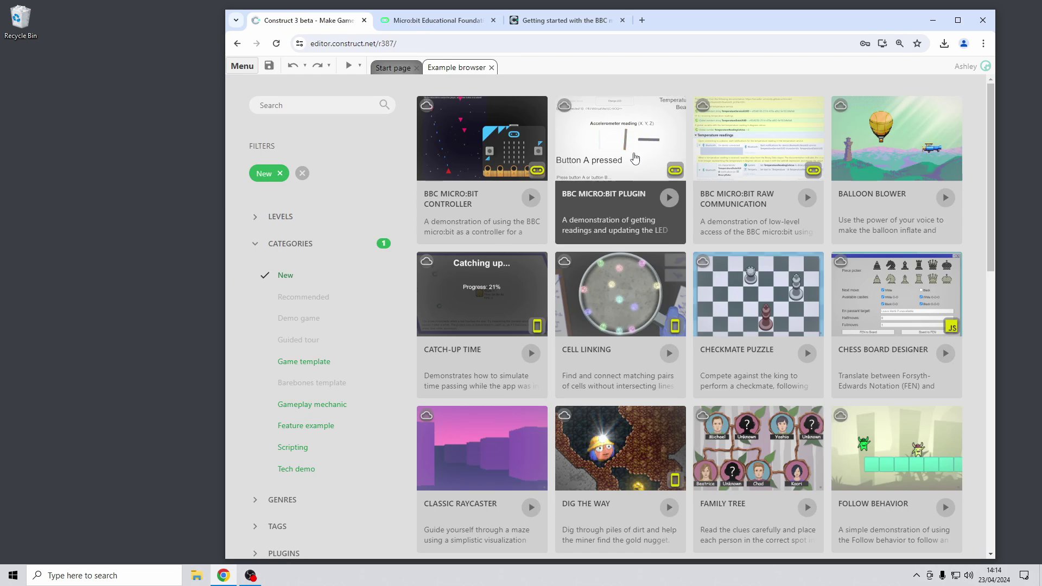
{"action": "left_click", "coordinate": [635, 155]}
{"action": "left_click", "coordinate": [627, 271]}
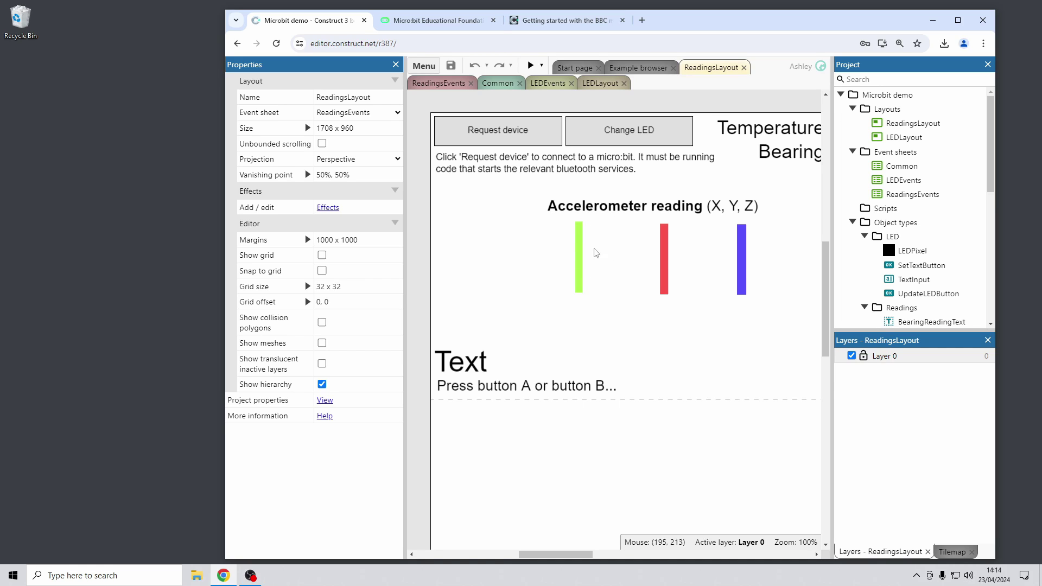
{"action": "middle_click_drag", "start_coordinate": [765, 266], "coordinate": [726, 248]}
{"action": "middle_click_drag", "start_coordinate": [755, 179], "coordinate": [762, 199]}
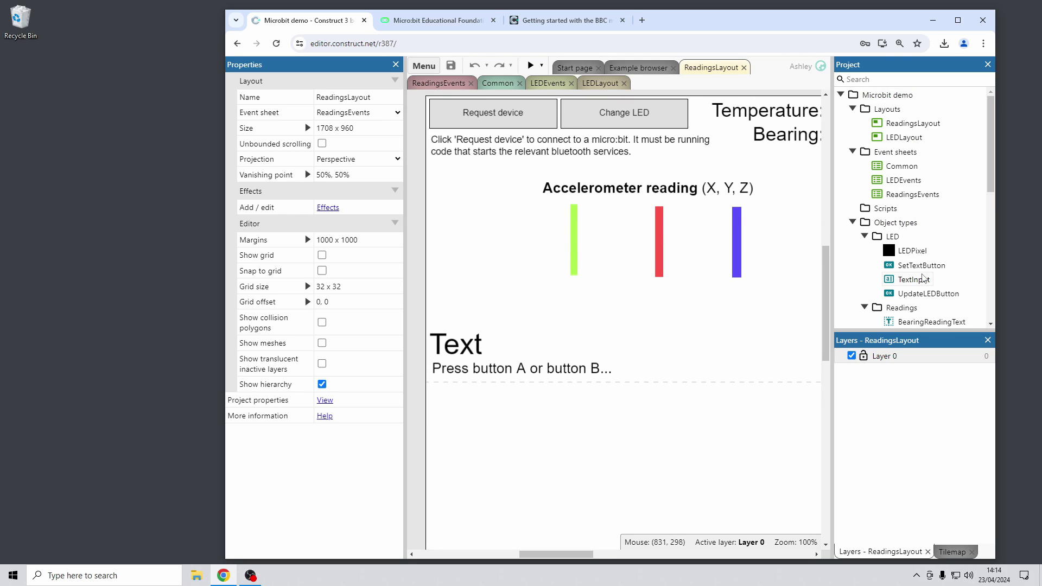
Open the Common event sheet and examine the actions available for the BBCMicrobit object without adding one.
{"action": "double_click", "coordinate": [902, 166]}
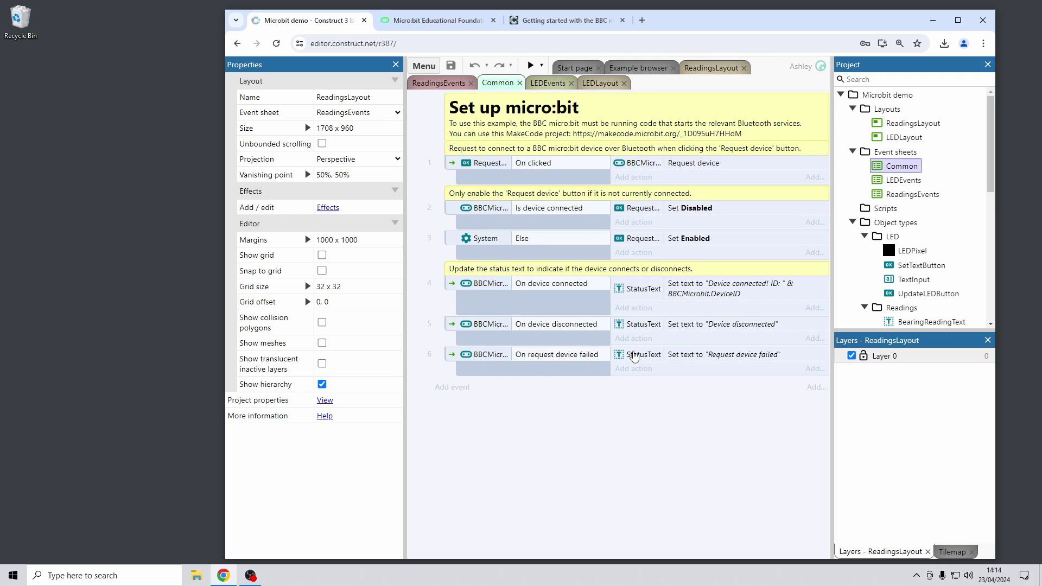
{"action": "left_click", "coordinate": [630, 370]}
{"action": "left_click", "coordinate": [665, 243]}
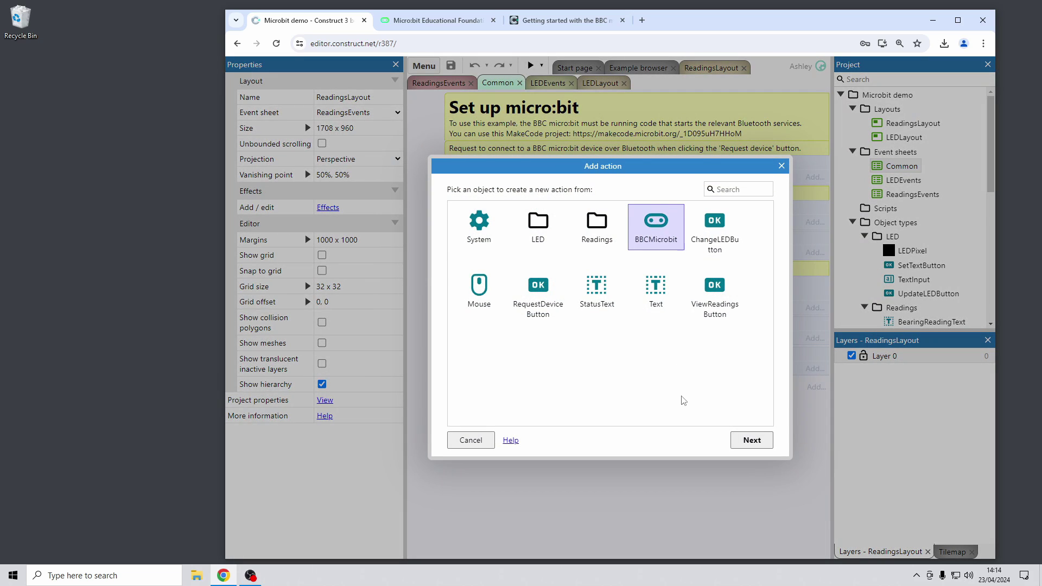
{"action": "double_click", "coordinate": [663, 241]}
{"action": "left_click", "coordinate": [532, 273]}
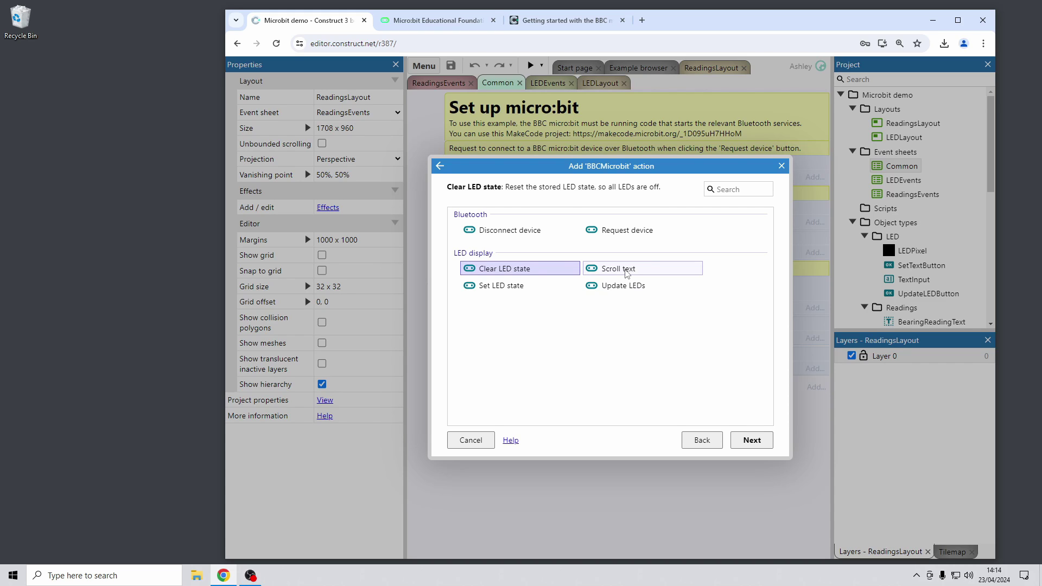
{"action": "left_click", "coordinate": [471, 441]}
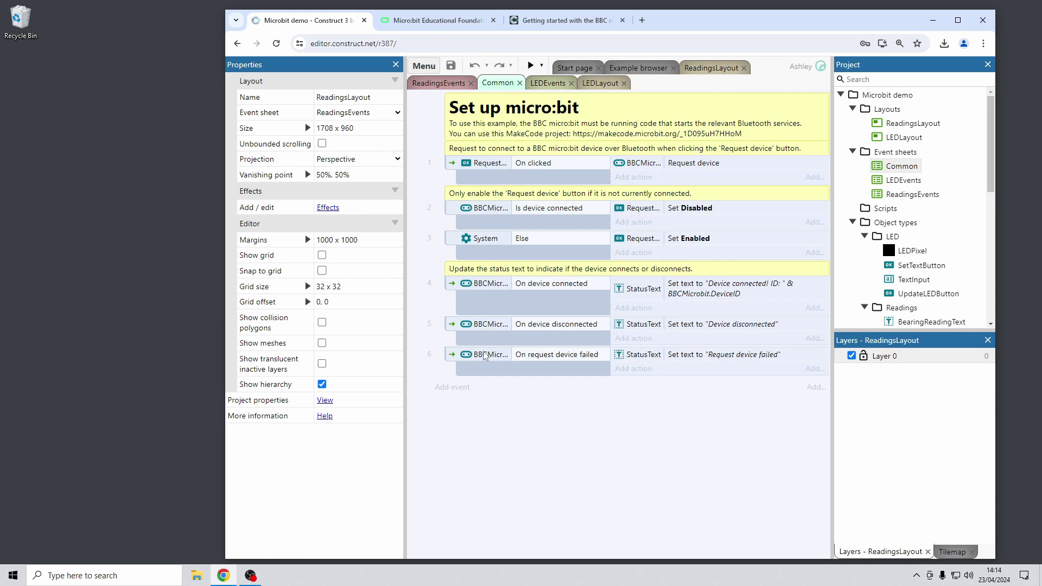
Examine the conditions available for the BBCMicrobit object, including On accelerometer reading, without adding an event.
{"action": "left_click", "coordinate": [455, 388]}
{"action": "double_click", "coordinate": [657, 226]}
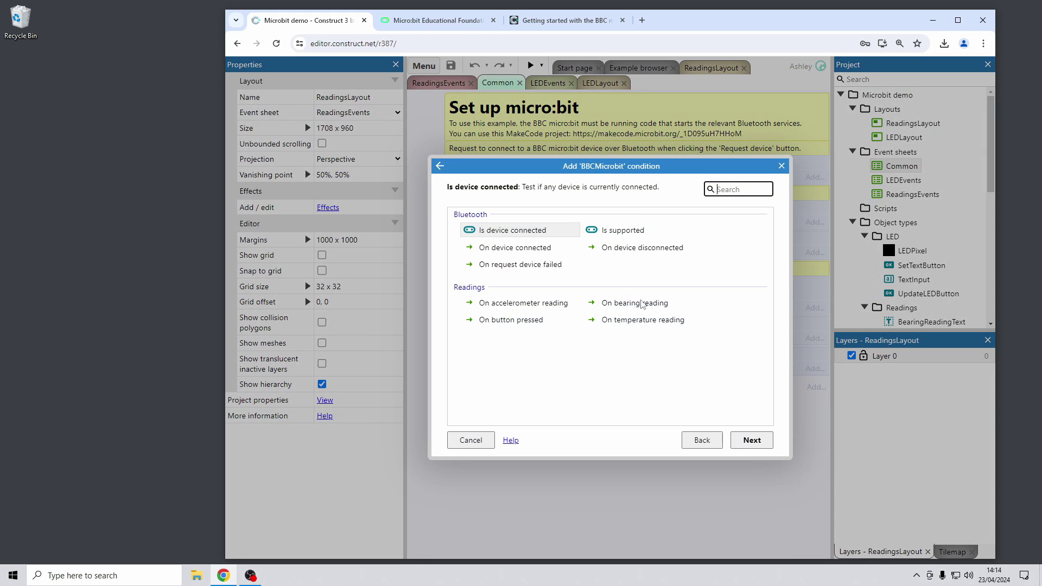
{"action": "left_click", "coordinate": [527, 304]}
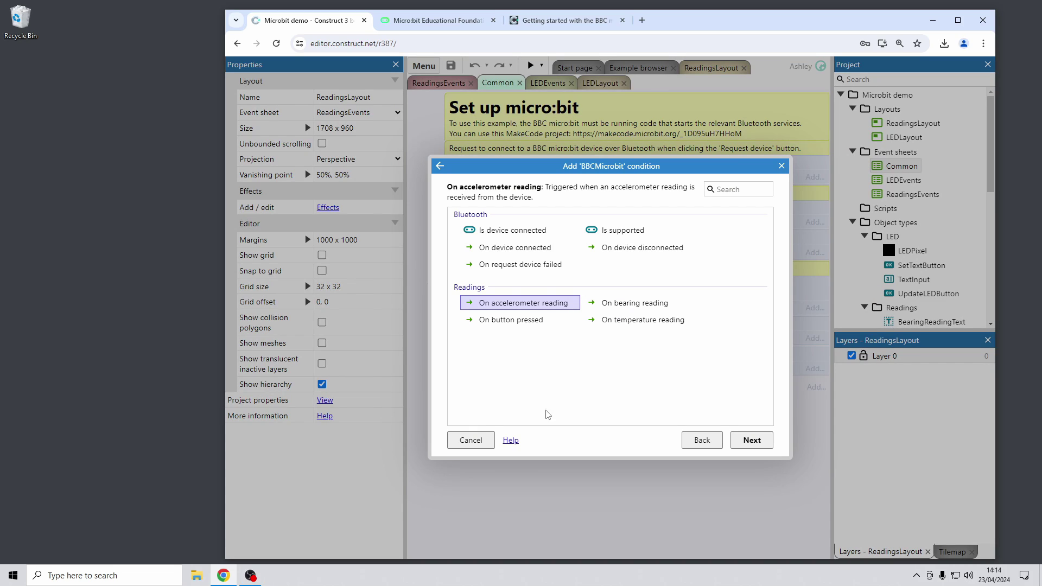
{"action": "left_click", "coordinate": [471, 441]}
Close the Microbit demo project and view the details of the BBC micro:bit controller example.
{"action": "right_click", "coordinate": [898, 96]}
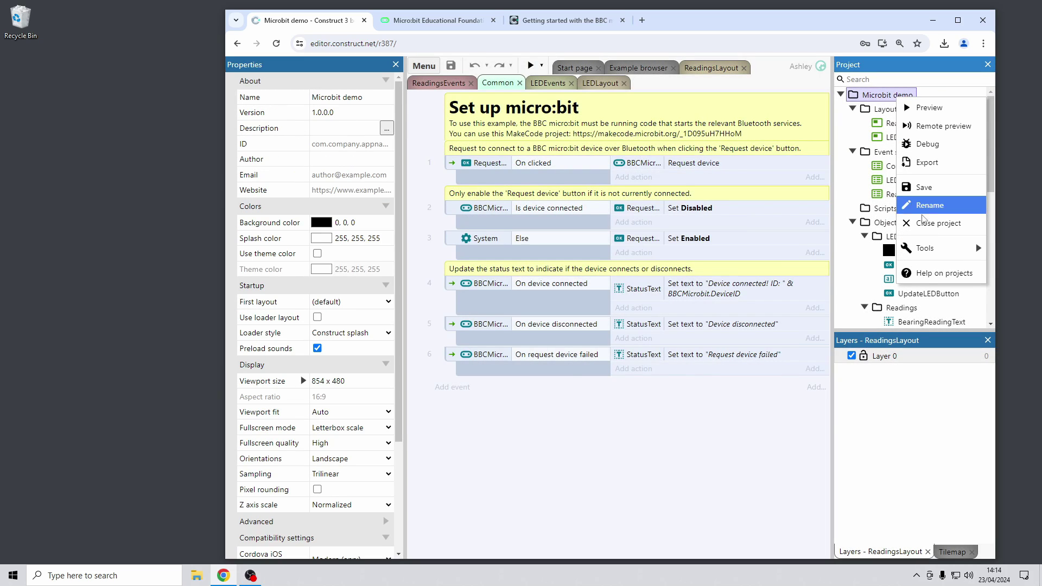
{"action": "left_click", "coordinate": [924, 222]}
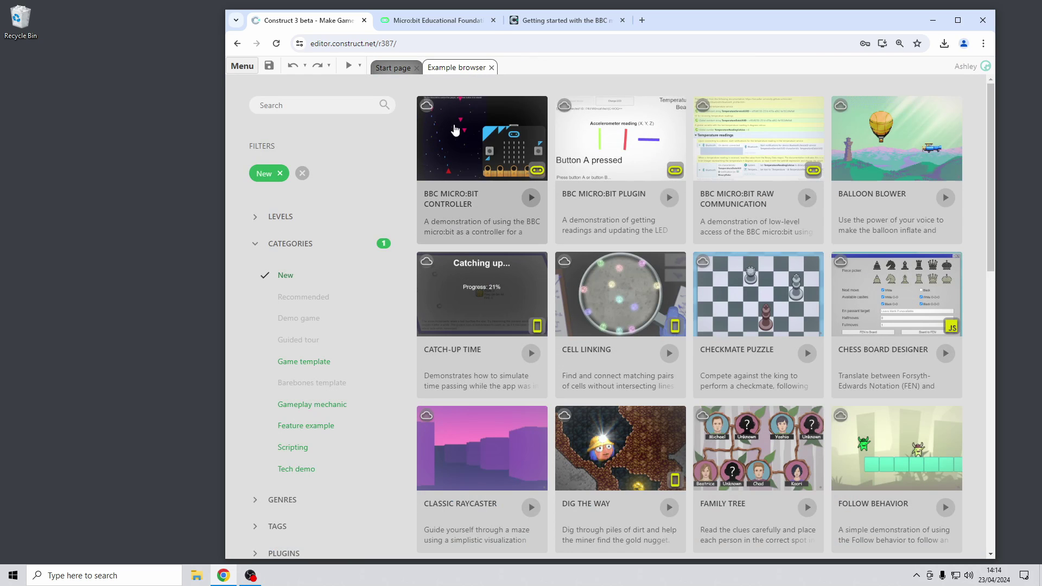
{"action": "left_click", "coordinate": [485, 155]}
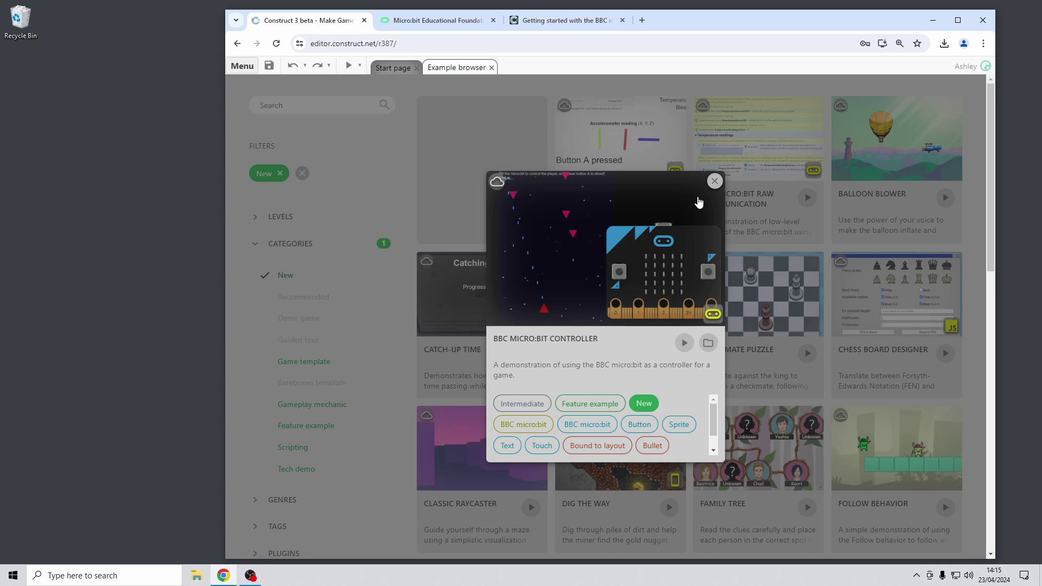
{"action": "left_click", "coordinate": [715, 181]}
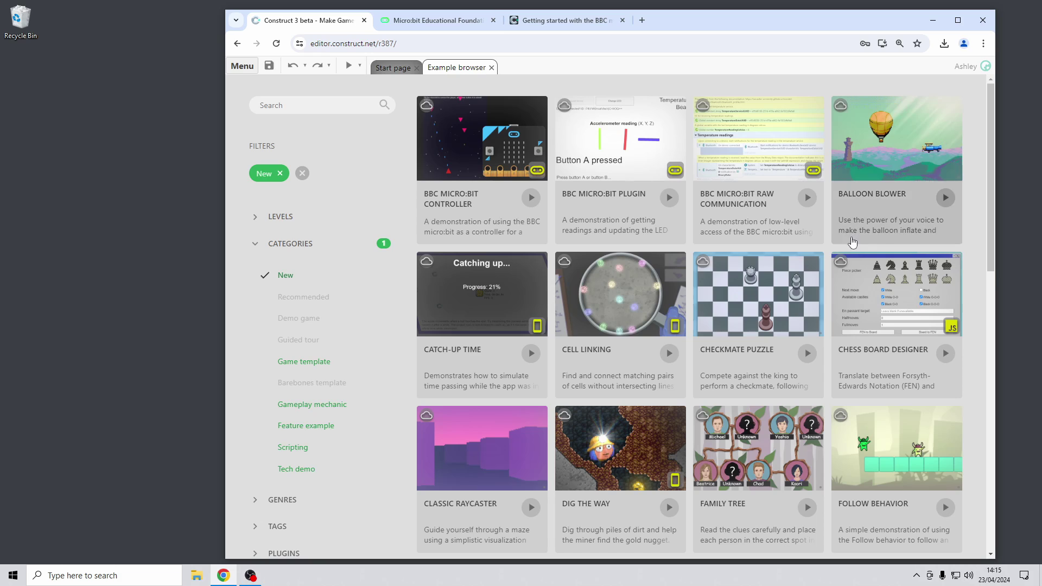
Remove the New category filter and filter the examples by the BBC micro:bit tag.
{"action": "left_click", "coordinate": [282, 275]}
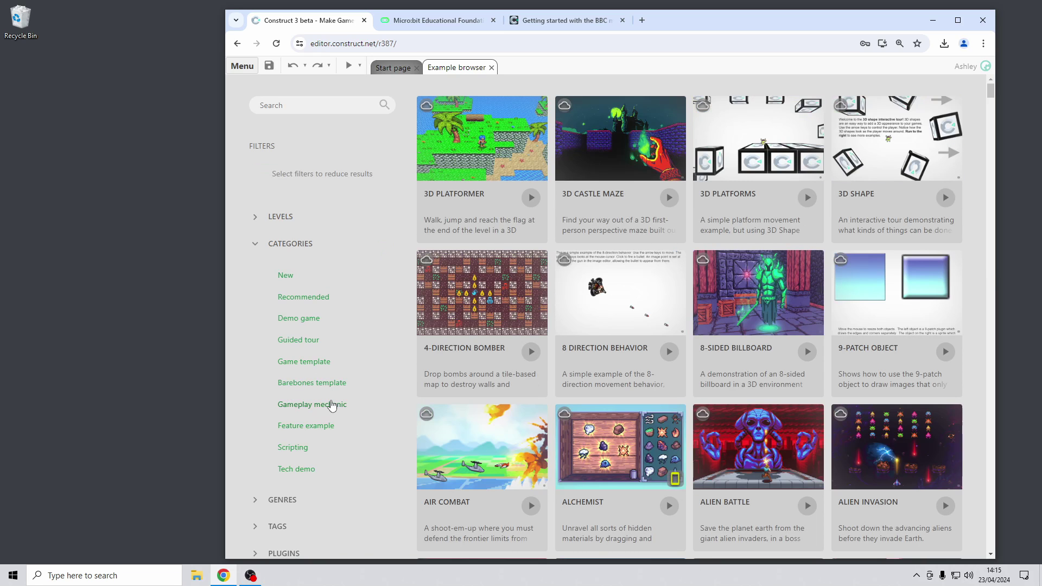
{"action": "scroll", "coordinate": [326, 404], "scroll_direction": "down", "scroll_amount": 3}
{"action": "left_click", "coordinate": [291, 364]}
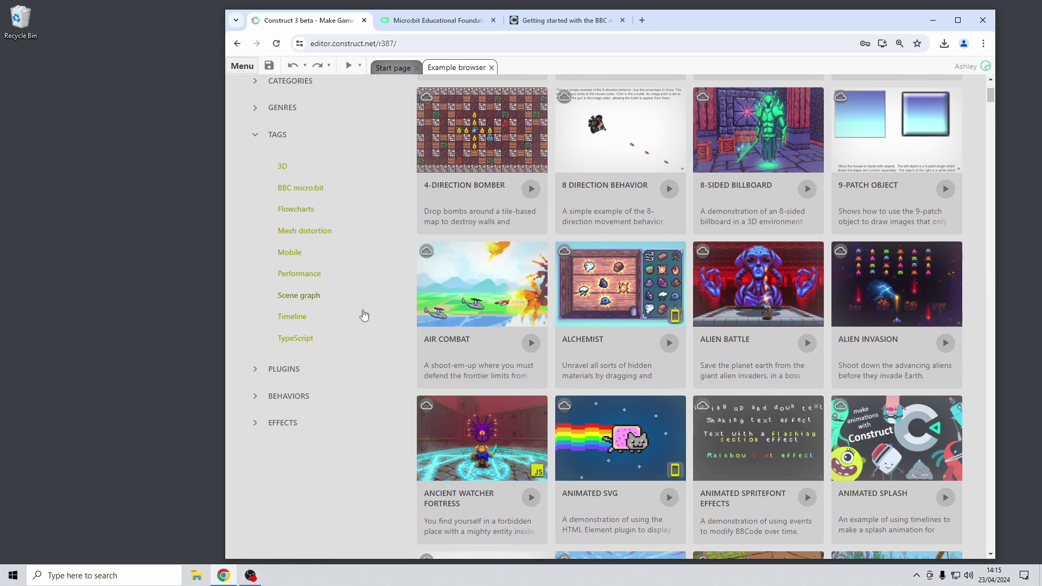
{"action": "scroll", "coordinate": [367, 271], "scroll_direction": "up", "scroll_amount": 1}
{"action": "left_click", "coordinate": [314, 242]}
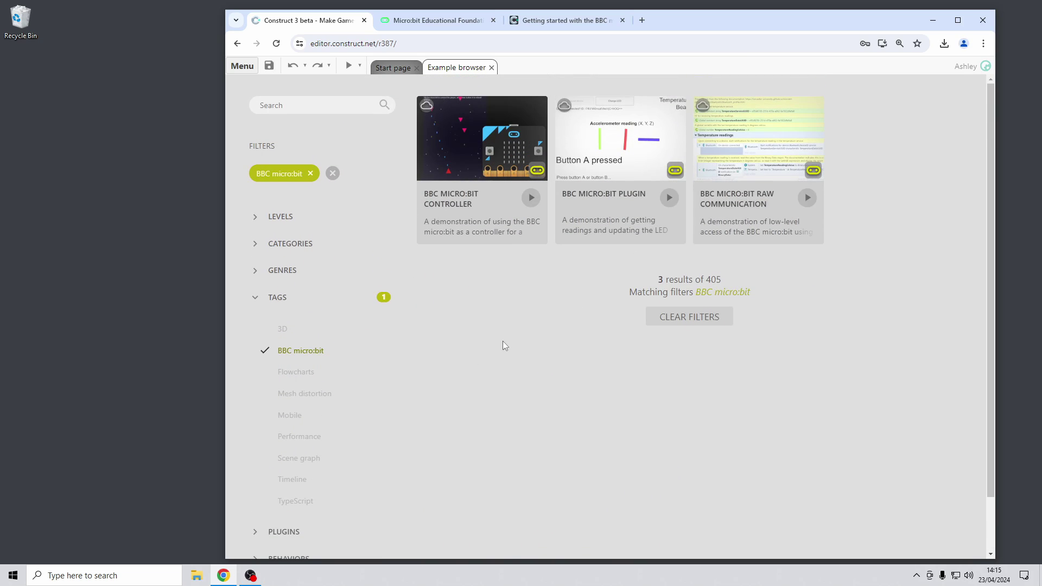
Filter the examples by the Flowcharts tag instead and open the Questionnaire flowchart of the Flowcharts Questionnaire example.
{"action": "left_click", "coordinate": [317, 354]}
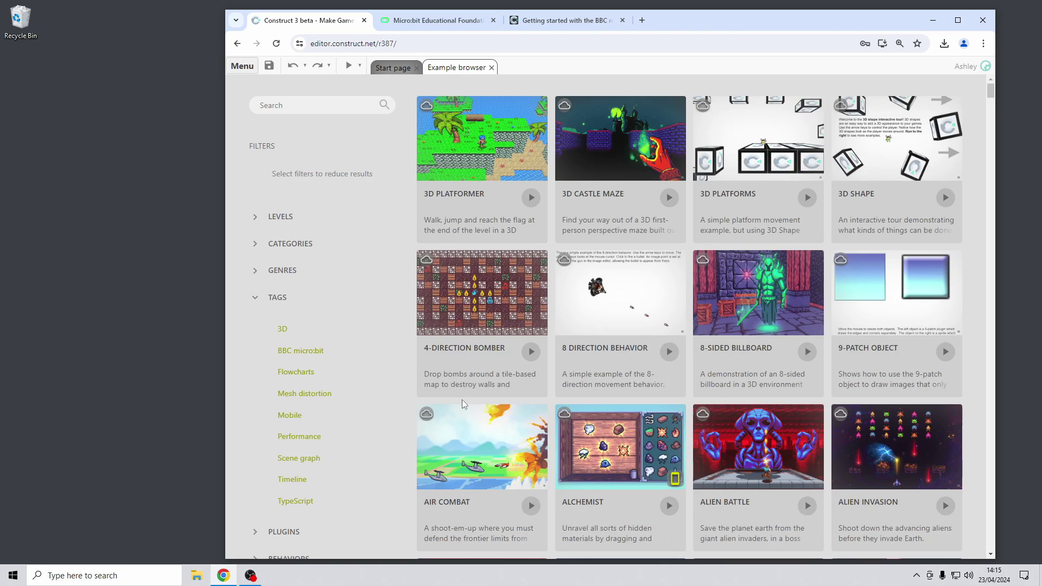
{"action": "left_click", "coordinate": [301, 372]}
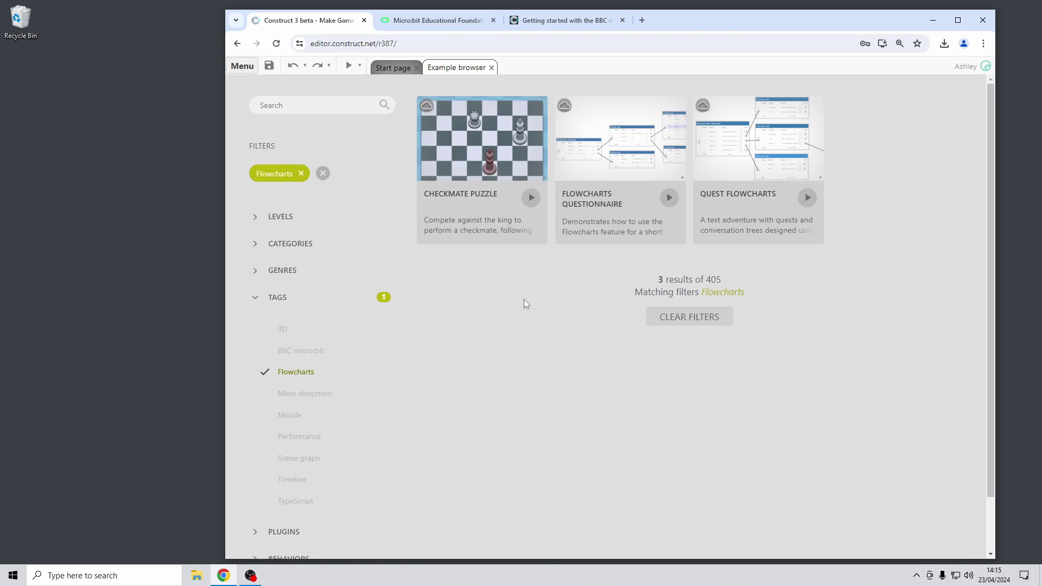
{"action": "left_click", "coordinate": [631, 164]}
{"action": "left_click", "coordinate": [638, 272]}
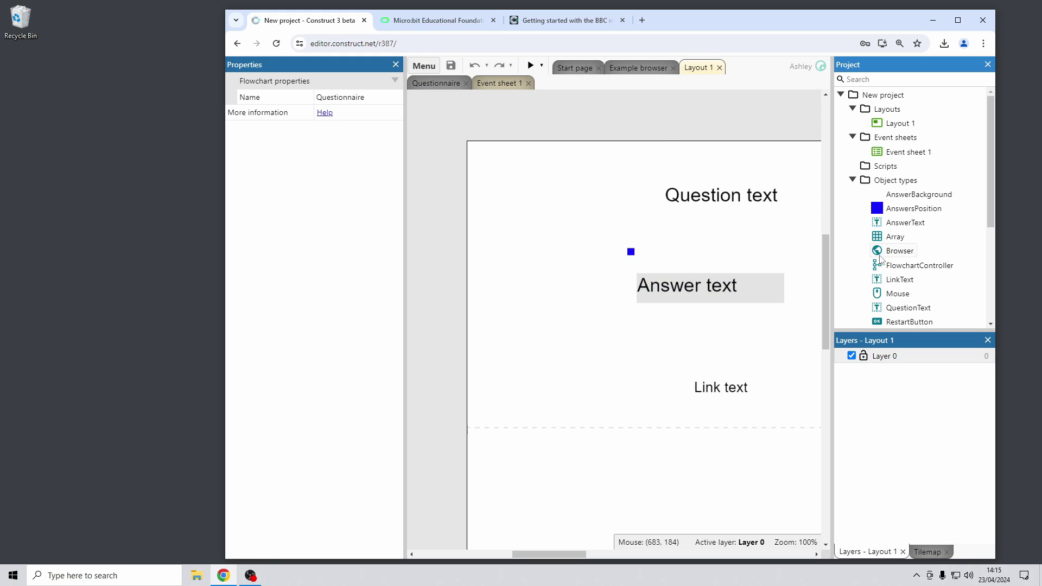
{"action": "scroll", "coordinate": [903, 255], "scroll_direction": "down", "scroll_amount": 3}
{"action": "double_click", "coordinate": [918, 238]}
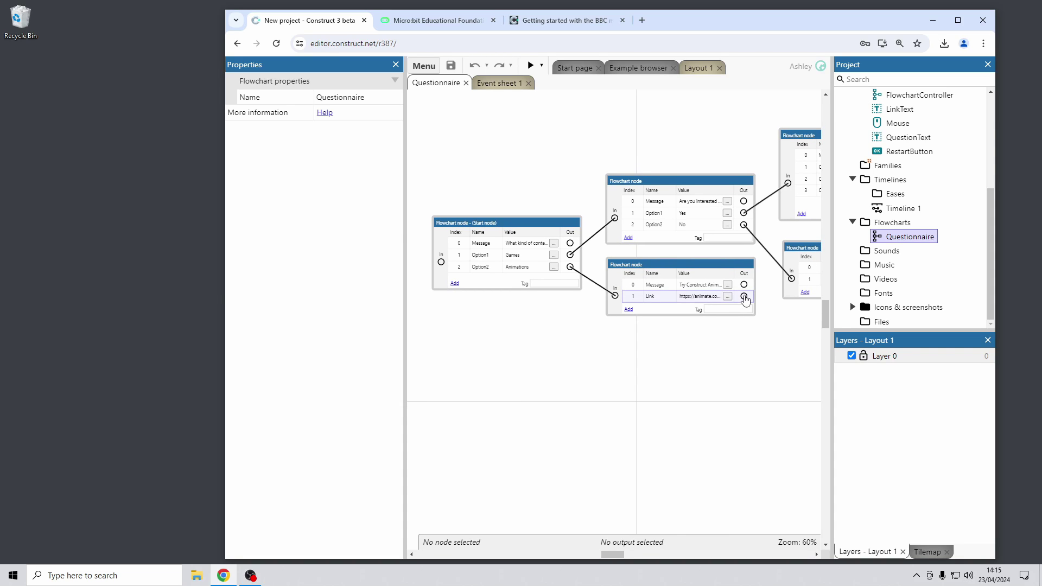
Connect the lower flowchart node's Link output to the start node's input and set its link mode to Path find.
{"action": "left_click_drag", "start_coordinate": [745, 296], "coordinate": [443, 267]}
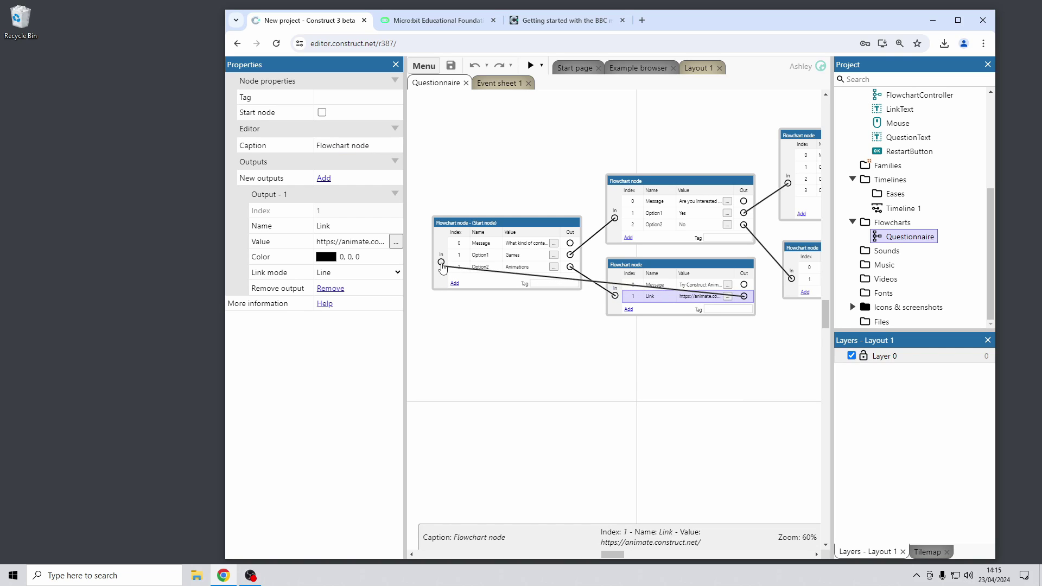
{"action": "left_click_drag", "start_coordinate": [442, 267], "coordinate": [441, 270]}
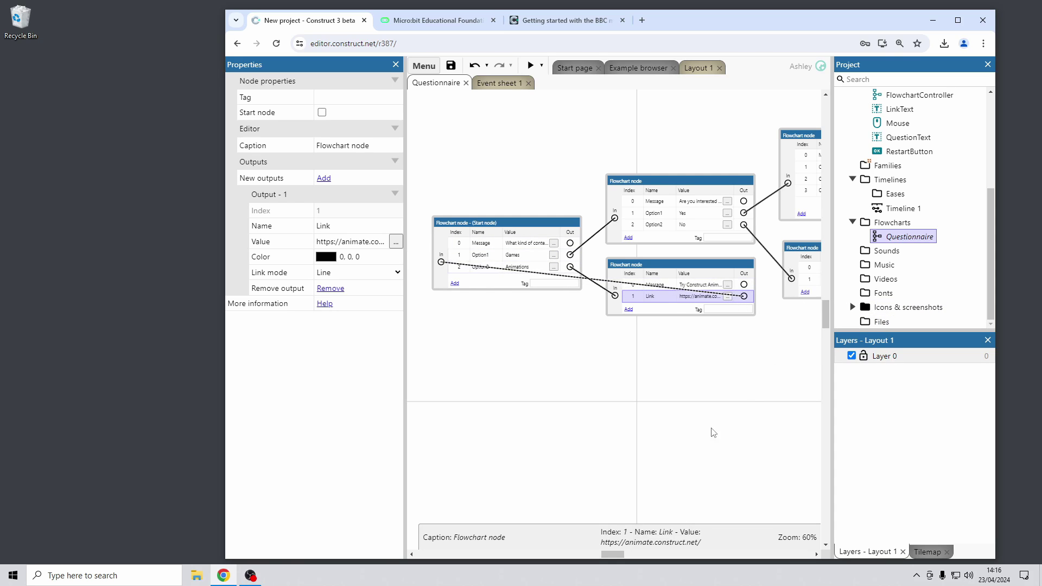
{"action": "left_click", "coordinate": [355, 276]}
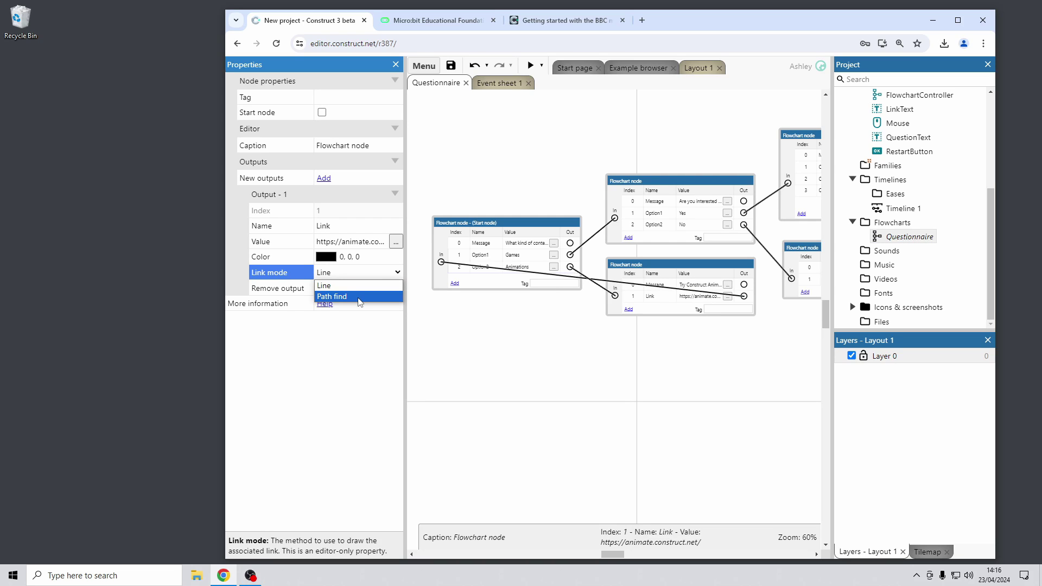
{"action": "left_click", "coordinate": [359, 297]}
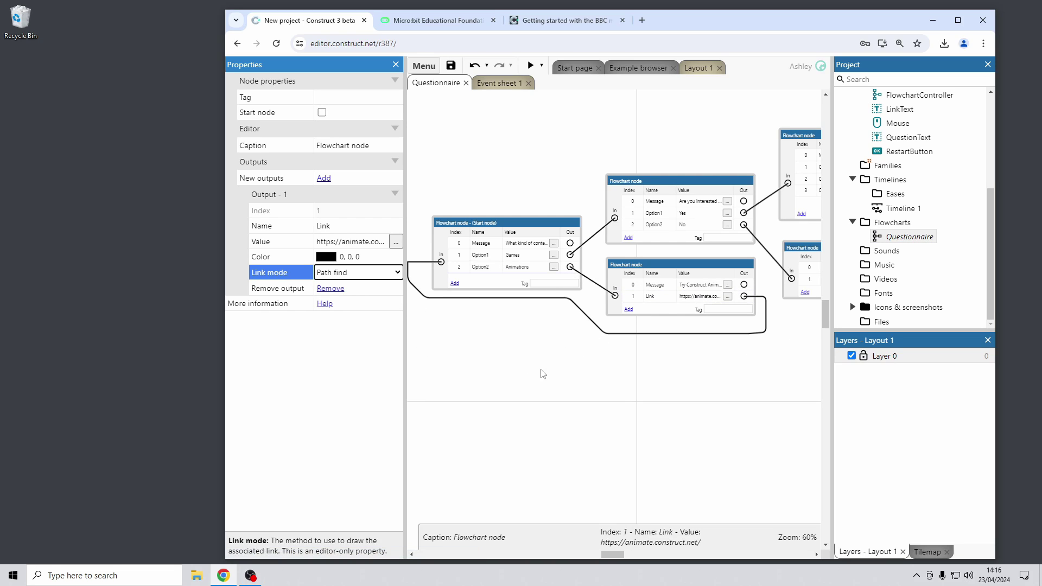
Set the color of the lower flowchart node's Link output to purple (116, 82, 255).
{"action": "left_click_drag", "start_coordinate": [544, 374], "coordinate": [561, 374]}
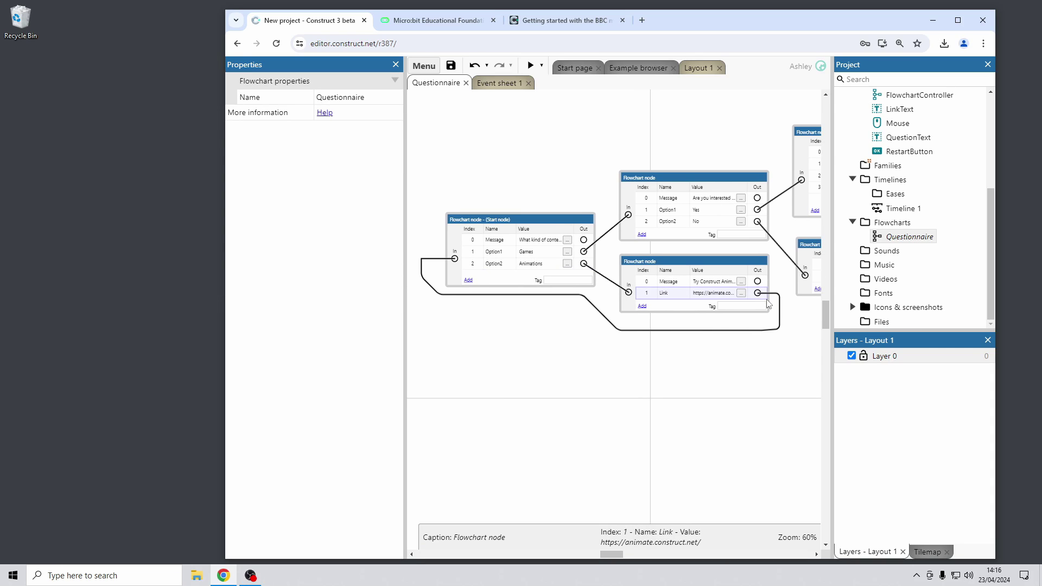
{"action": "left_click", "coordinate": [706, 297]}
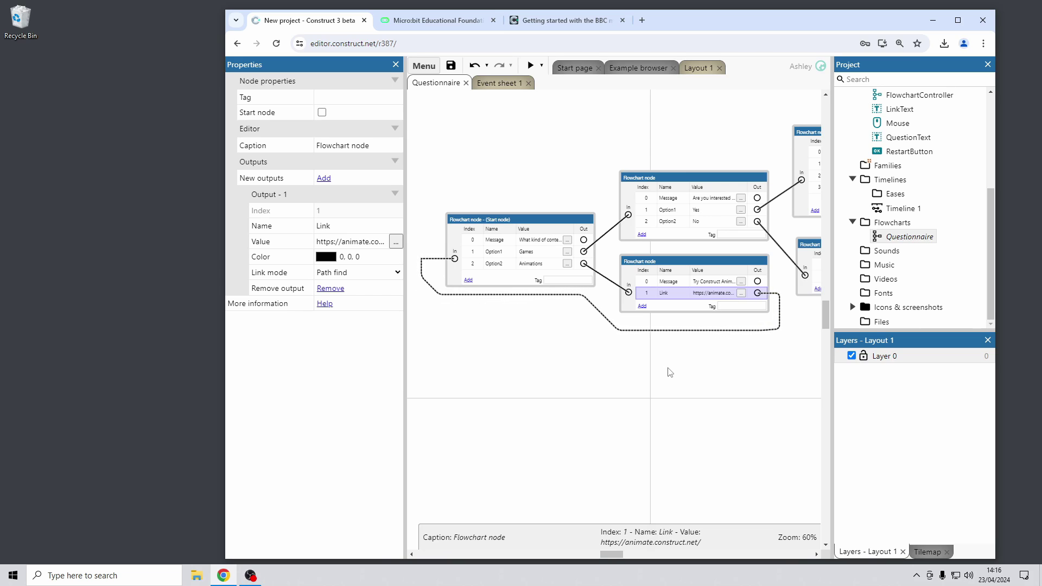
{"action": "left_click", "coordinate": [326, 257]}
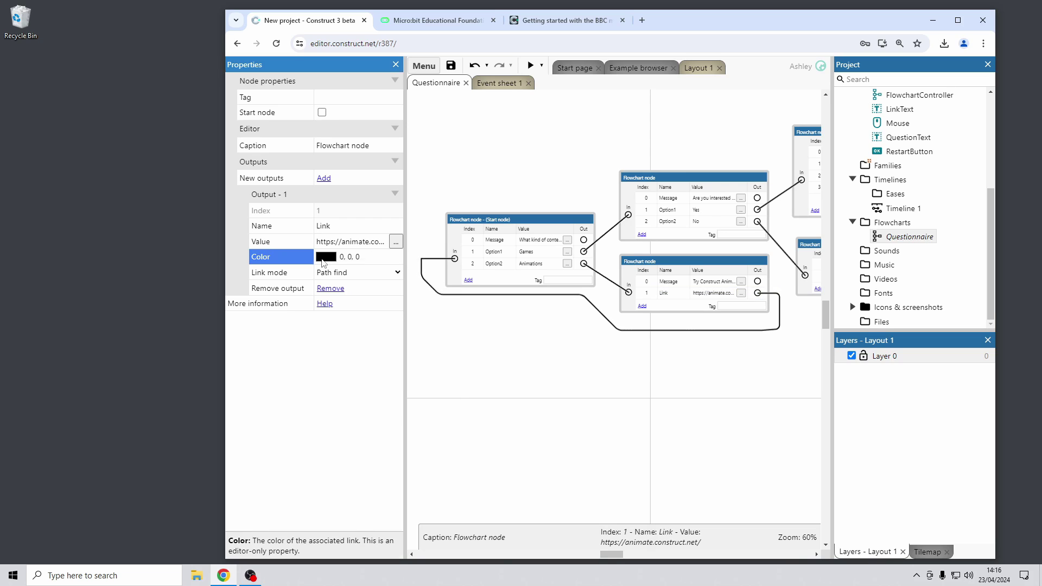
{"action": "left_click", "coordinate": [390, 360]}
{"action": "left_click_drag", "start_coordinate": [408, 322], "coordinate": [412, 264]}
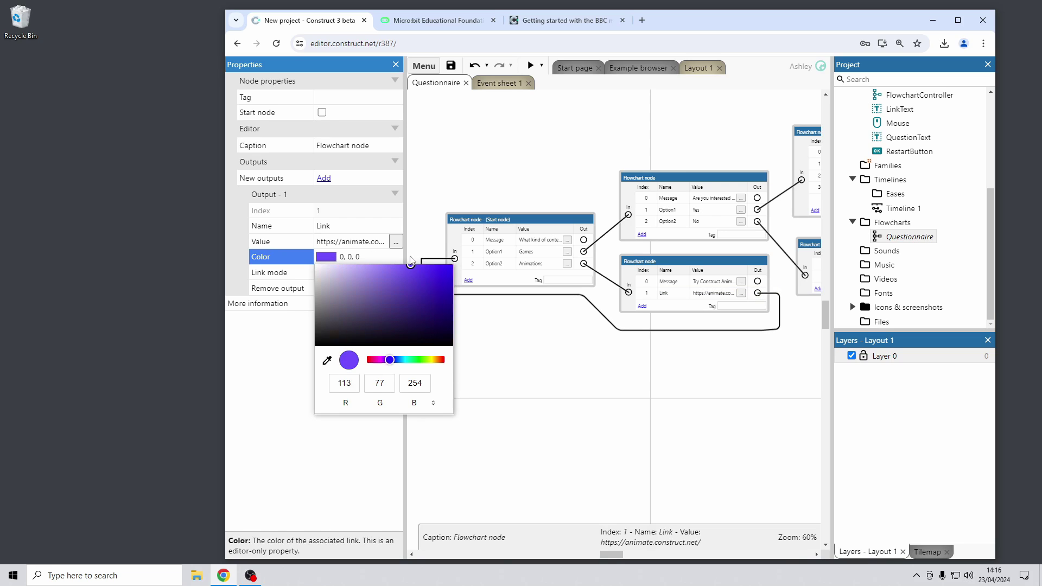
{"action": "left_click", "coordinate": [516, 361]}
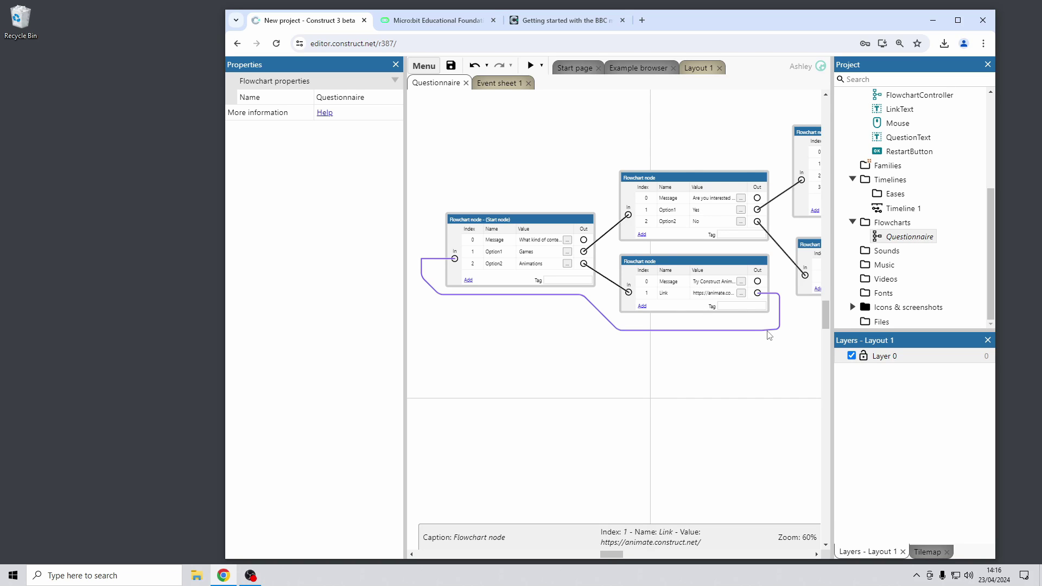
Unlink the lower node's purple Link output from the start node and connect it to the input of the "Try using Construct" node.
{"action": "right_click", "coordinate": [709, 293]}
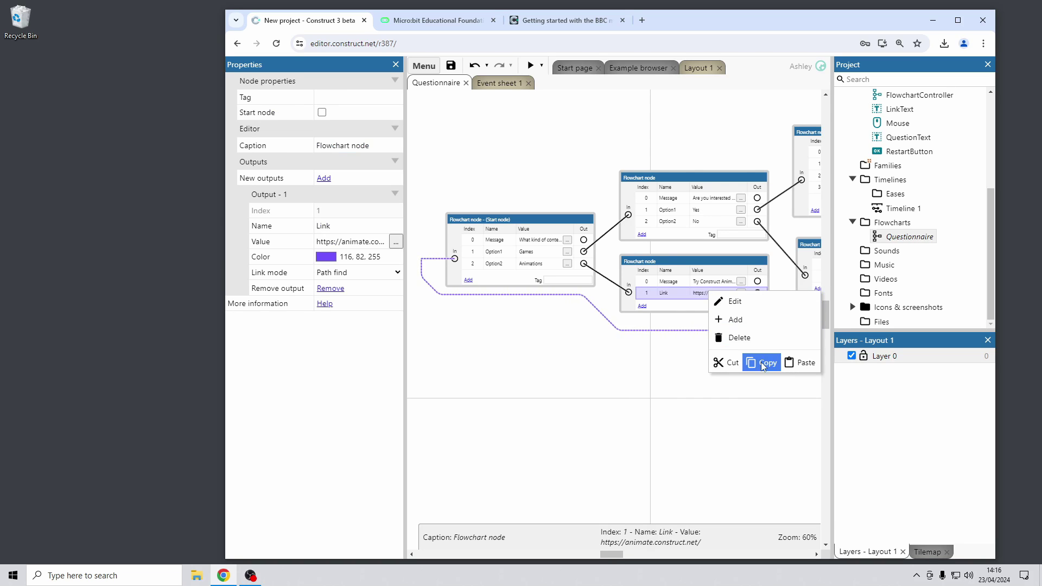
{"action": "left_click", "coordinate": [705, 332]}
{"action": "right_click", "coordinate": [757, 292]}
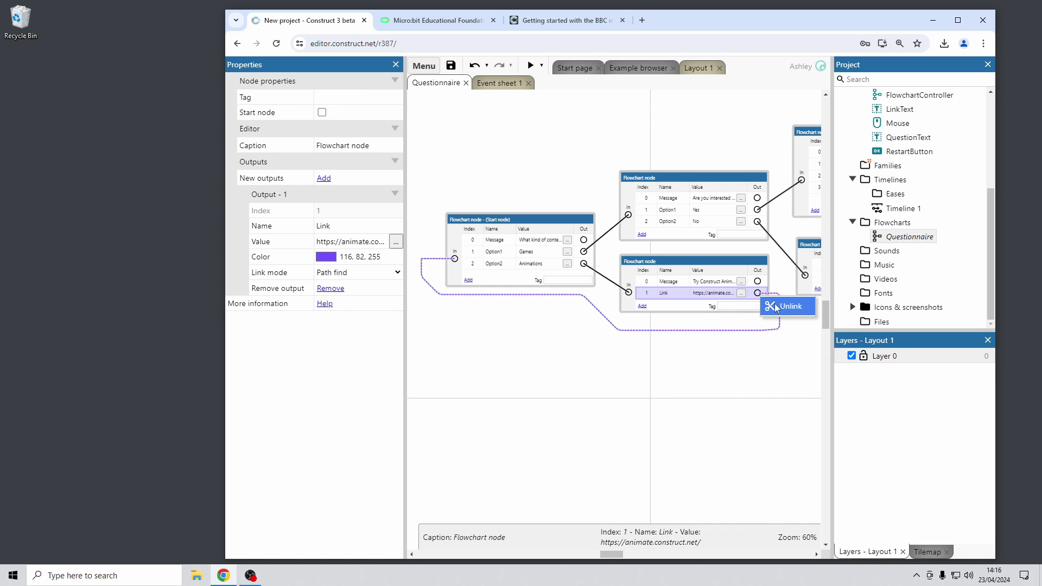
{"action": "left_click", "coordinate": [782, 304]}
{"action": "middle_click_drag", "start_coordinate": [768, 334], "coordinate": [672, 370]}
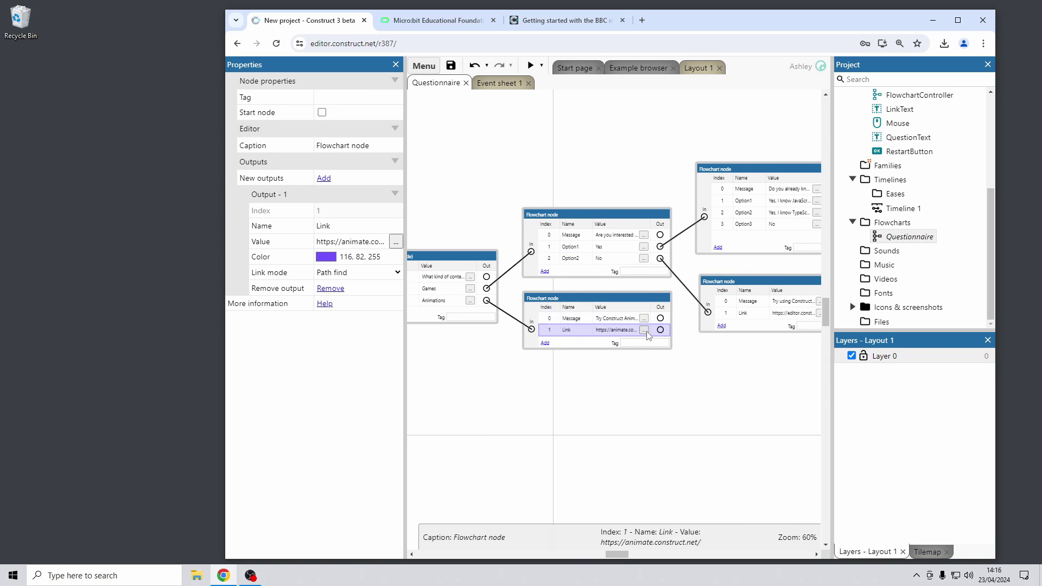
{"action": "left_click_drag", "start_coordinate": [660, 329], "coordinate": [708, 312]}
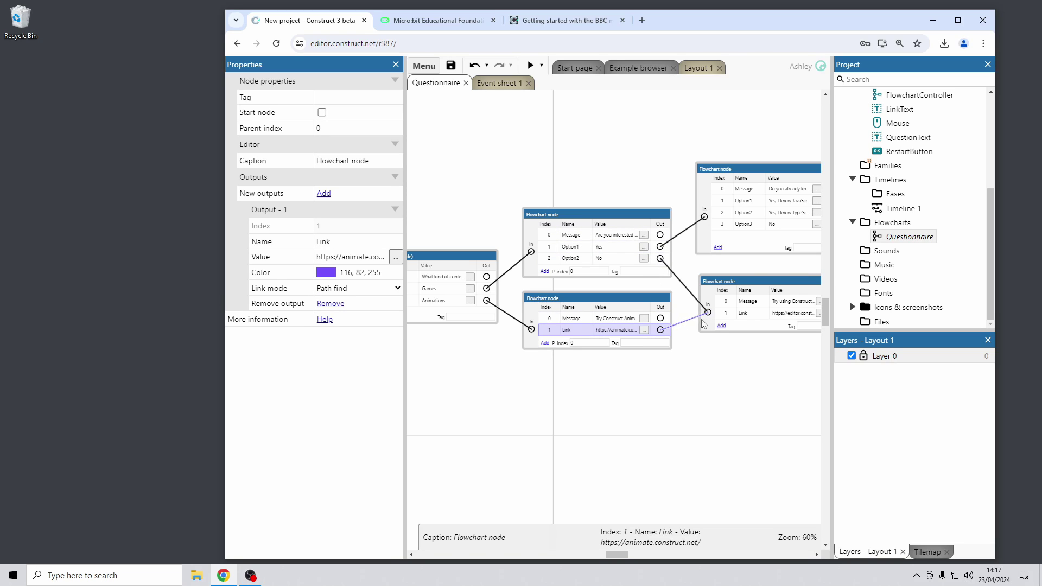
Add a flowchart reference node in the empty area below the "Try using Construct" node.
{"action": "scroll", "coordinate": [691, 348], "scroll_direction": "up", "scroll_amount": 3, "text": "ctrl"}
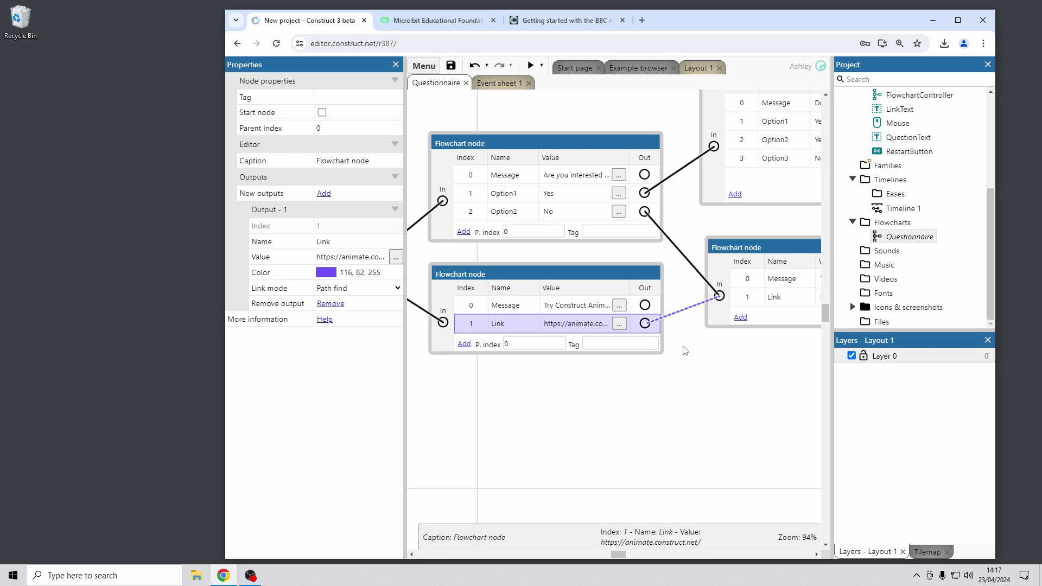
{"action": "scroll", "coordinate": [686, 353], "scroll_direction": "down", "scroll_amount": 2}
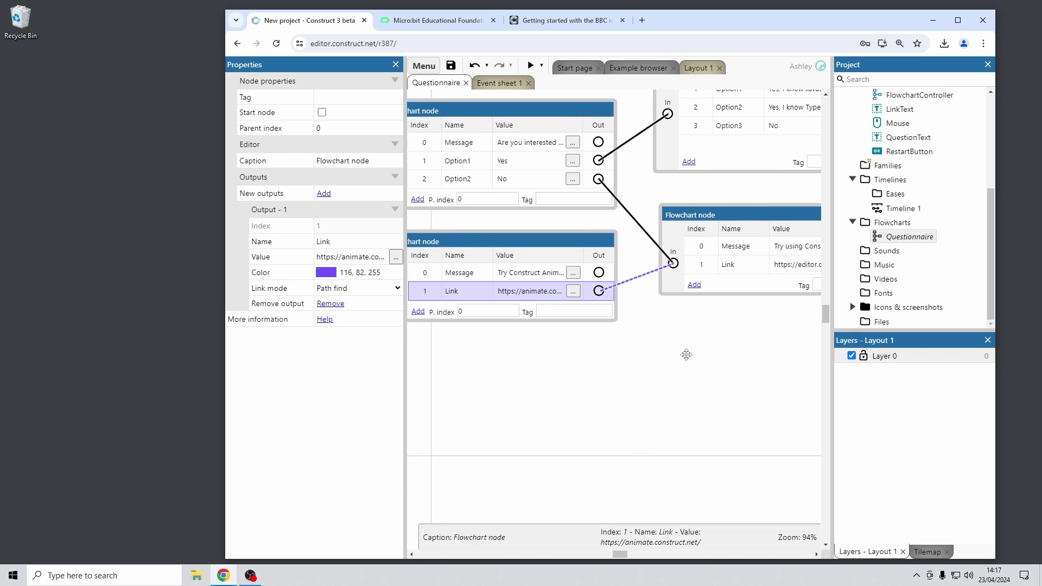
{"action": "right_click", "coordinate": [665, 337]}
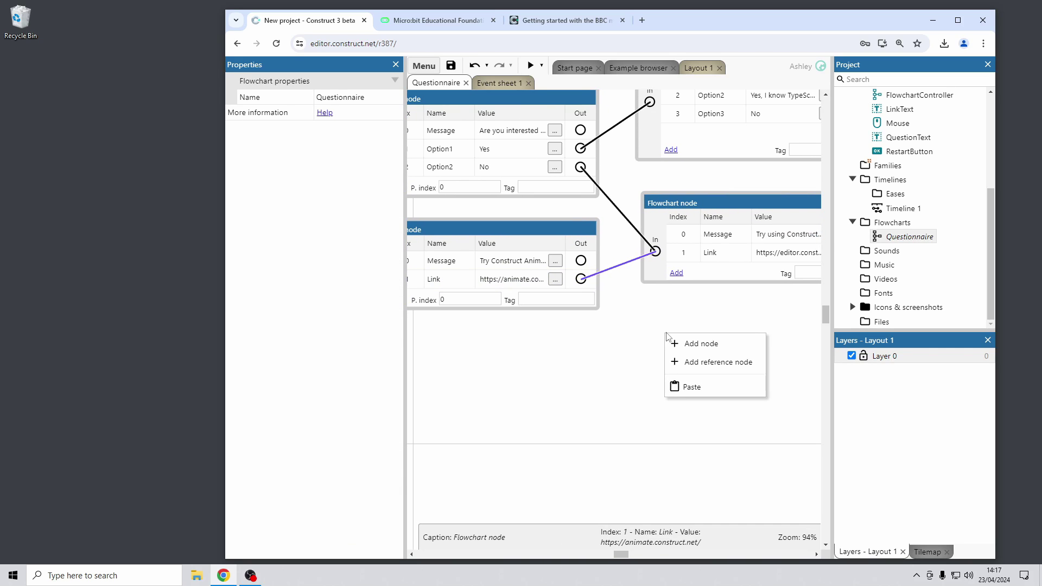
{"action": "left_click", "coordinate": [735, 367]}
{"action": "left_click_drag", "start_coordinate": [646, 320], "coordinate": [689, 356]}
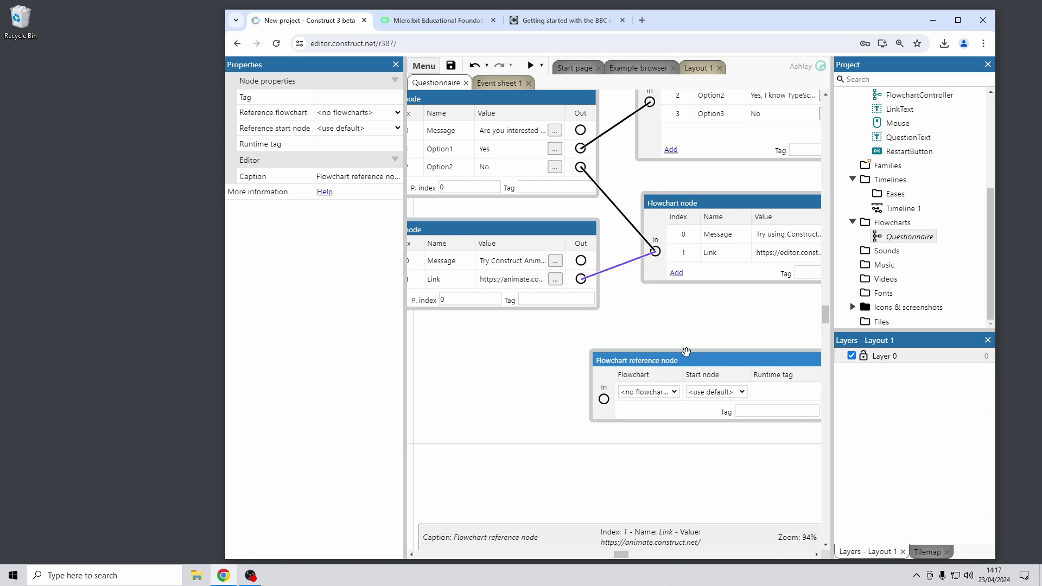
{"action": "middle_click_drag", "start_coordinate": [714, 339], "coordinate": [685, 312]}
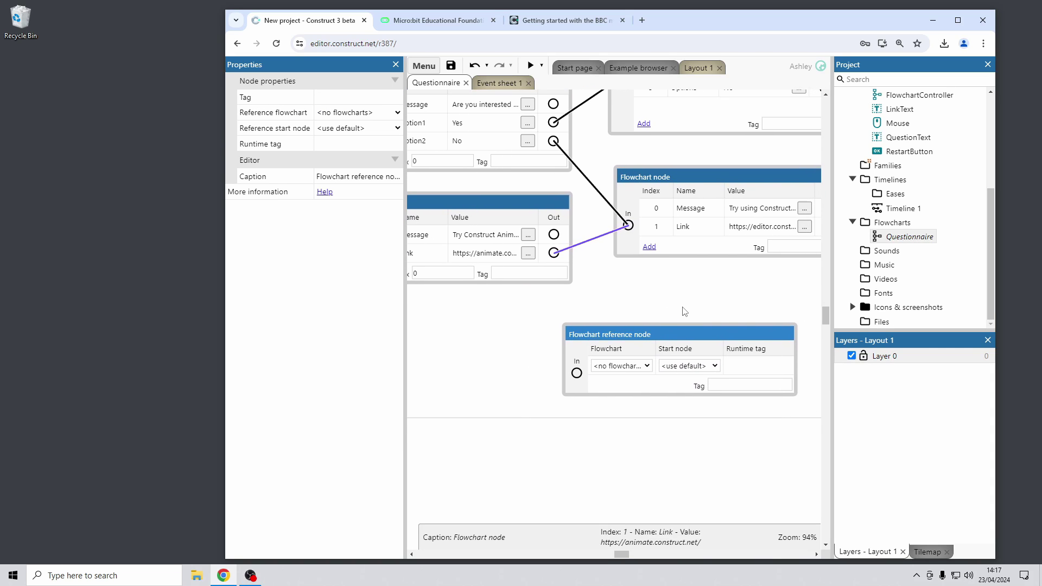
Add a new flowchart to the project and select Flowchart 1 as the reference node's flowchart.
{"action": "right_click", "coordinate": [921, 225]}
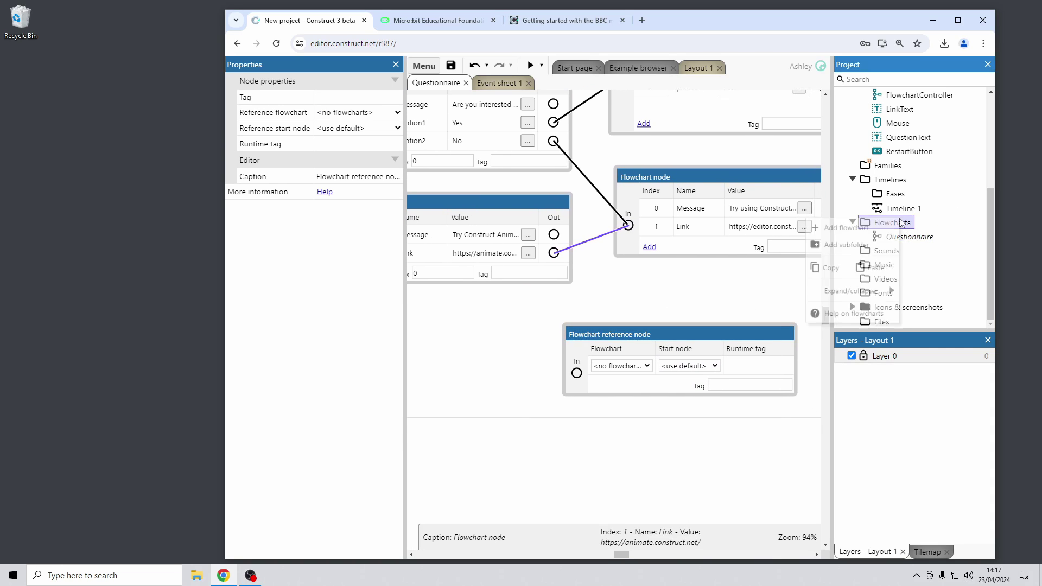
{"action": "left_click", "coordinate": [855, 291]}
{"action": "left_click", "coordinate": [951, 280]}
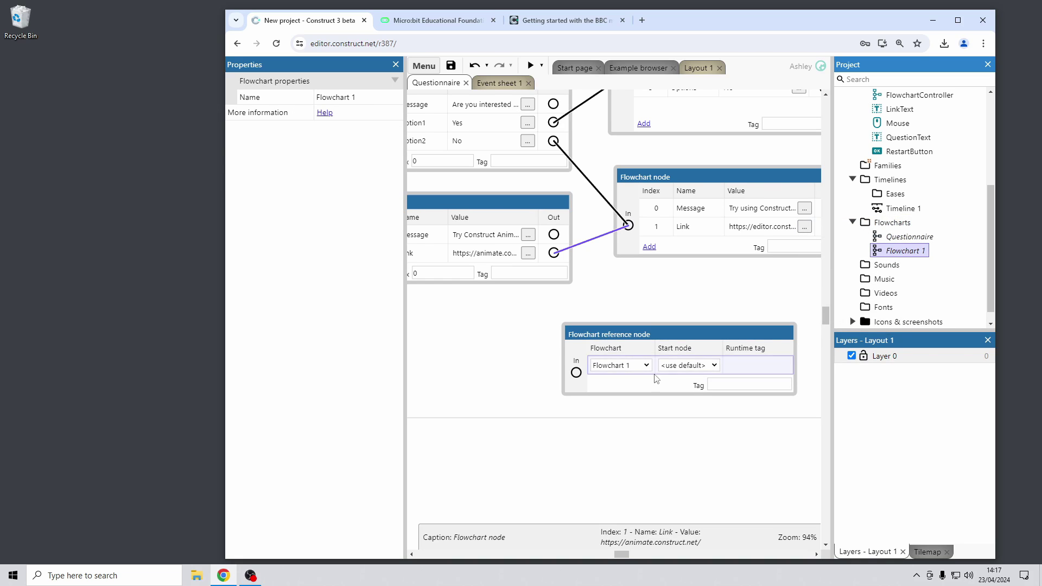
{"action": "left_click", "coordinate": [639, 367]}
{"action": "left_click", "coordinate": [639, 369]}
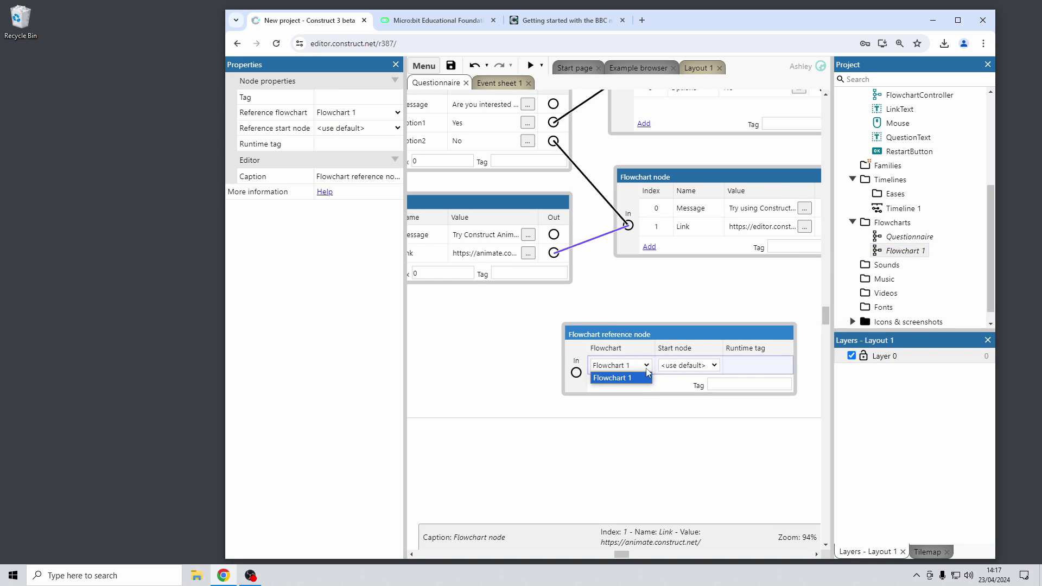
{"action": "left_click", "coordinate": [640, 376]}
Connect the "Try Construct Animate" node's Message output to the reference node's input, keeping the reference start node at <use default>.
{"action": "left_click_drag", "start_coordinate": [553, 235], "coordinate": [576, 372]}
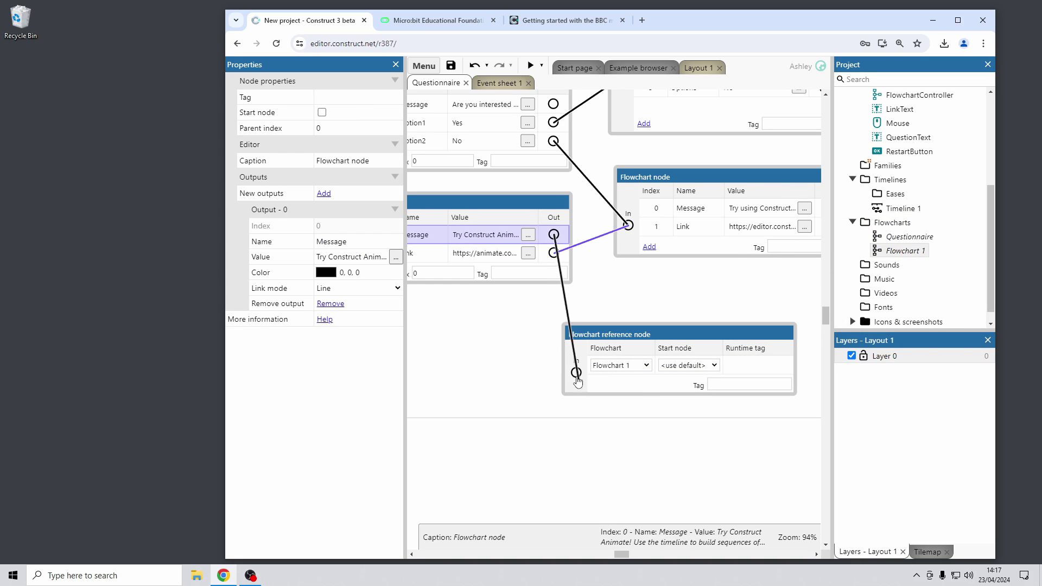
{"action": "middle_click_drag", "start_coordinate": [512, 332], "coordinate": [548, 335]}
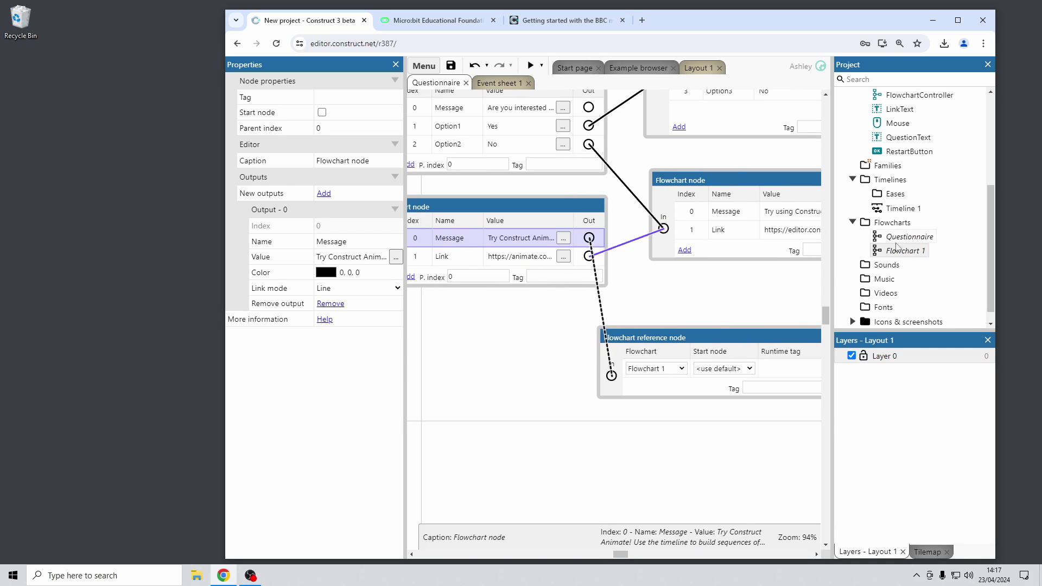
{"action": "left_click", "coordinate": [724, 369]}
{"action": "left_click", "coordinate": [744, 380]}
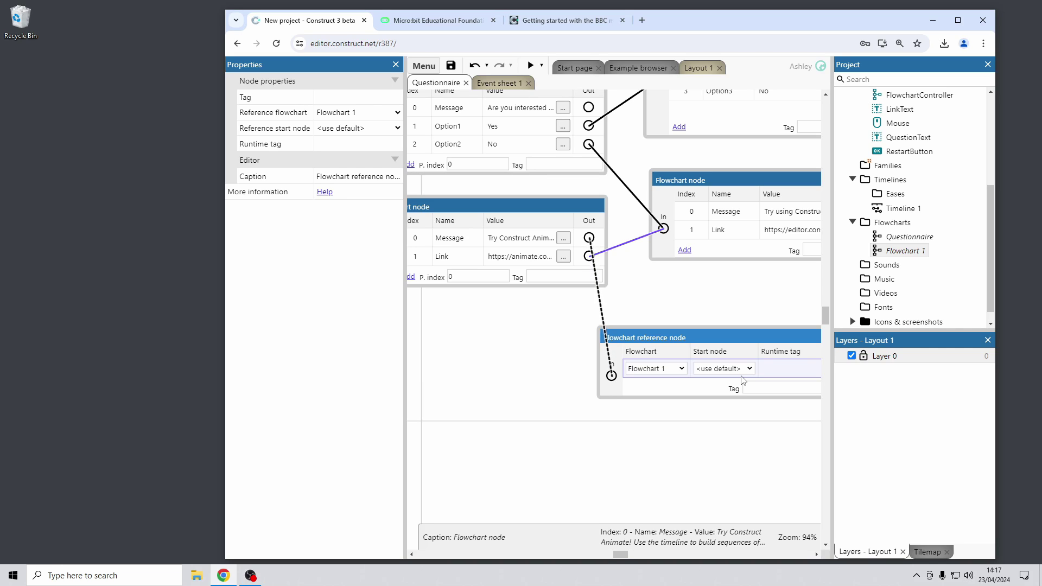
Close the questionnaire project without saving and dismiss the Flowcharts Questionnaire example details.
{"action": "scroll", "coordinate": [899, 113], "scroll_direction": "up", "scroll_amount": 3}
{"action": "right_click", "coordinate": [893, 95]}
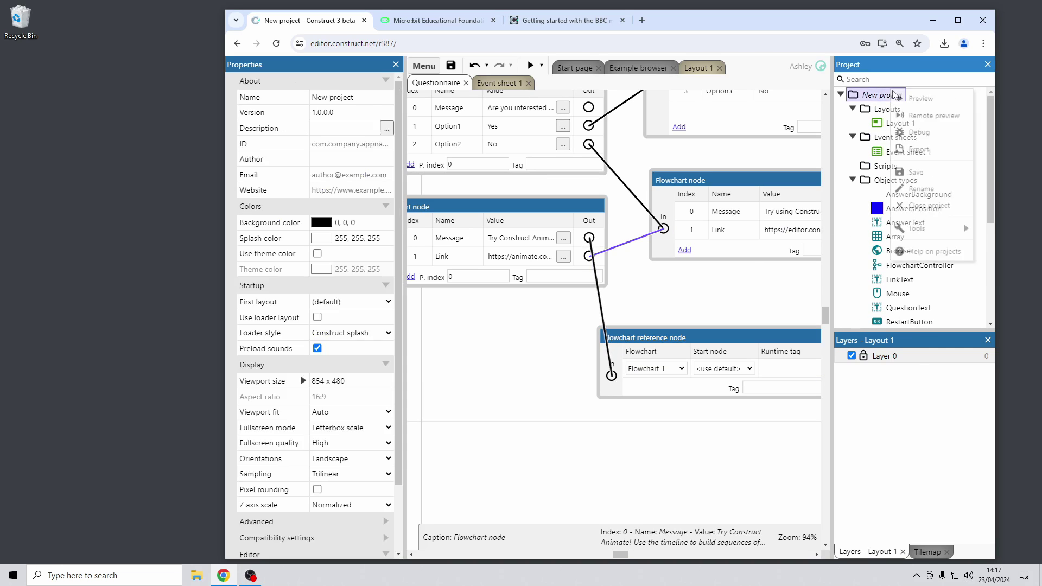
{"action": "left_click", "coordinate": [911, 216]}
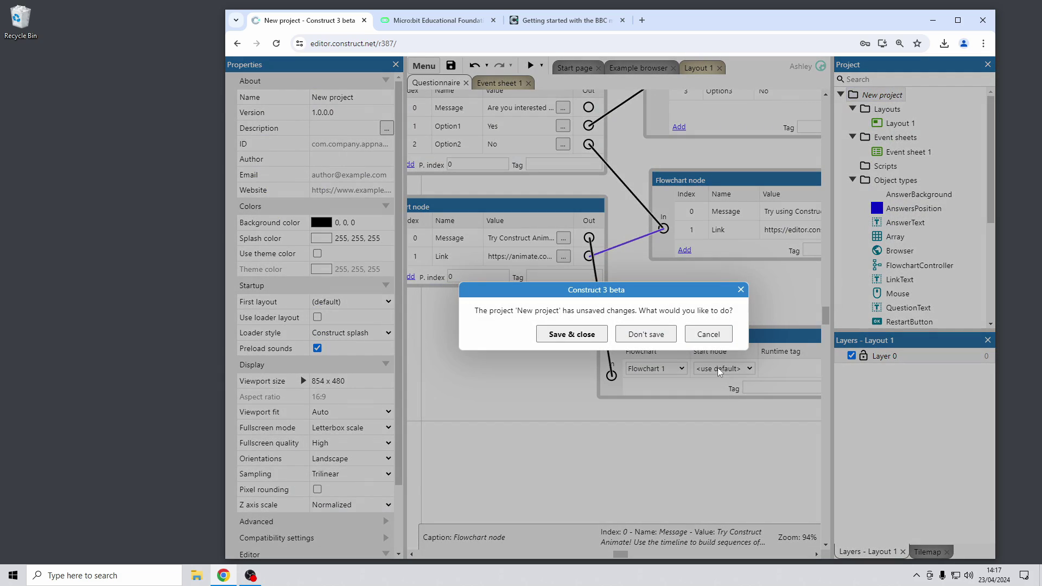
{"action": "left_click", "coordinate": [665, 335]}
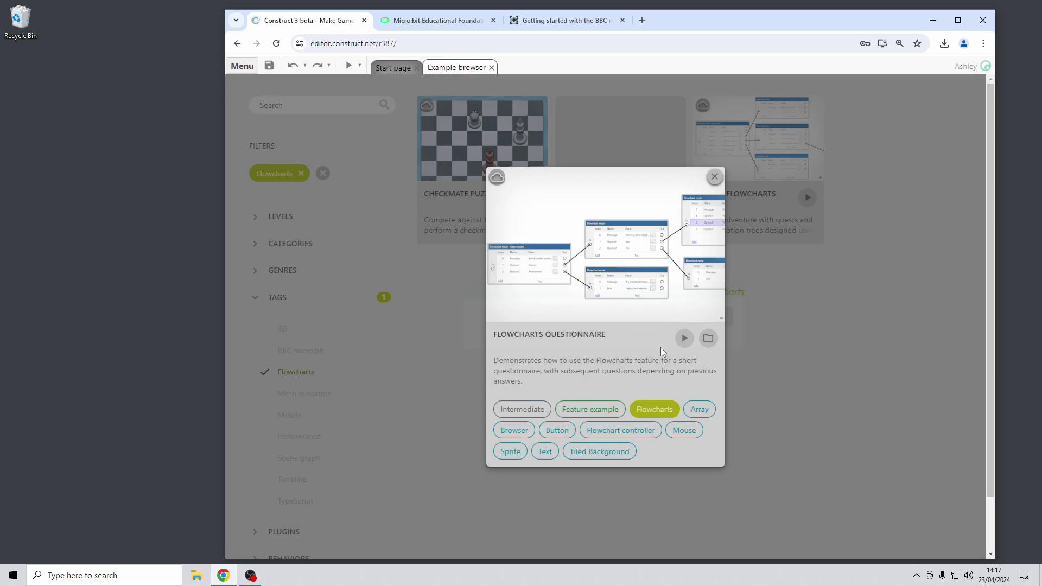
{"action": "left_click", "coordinate": [821, 338]}
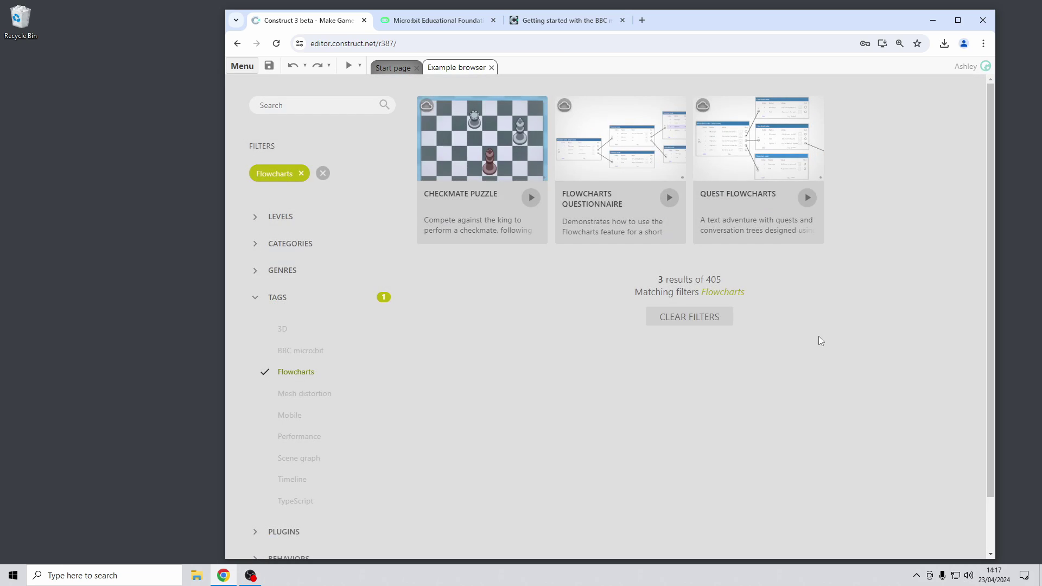
Clear the Flowcharts filter in the example browser and filter the examples by the New category.
{"action": "left_click", "coordinate": [322, 173]}
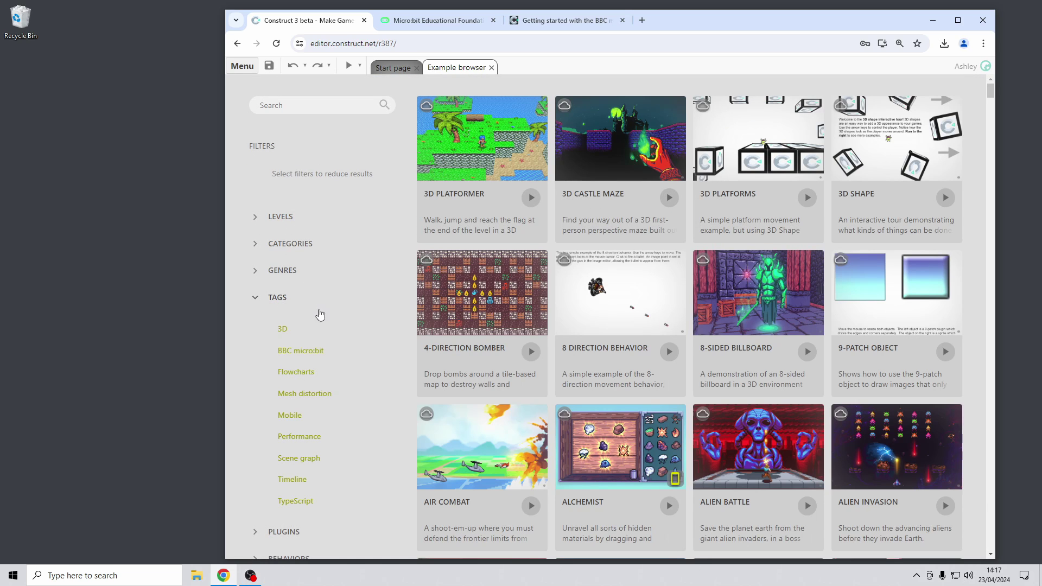
{"action": "scroll", "coordinate": [329, 358], "scroll_direction": "down", "scroll_amount": 2}
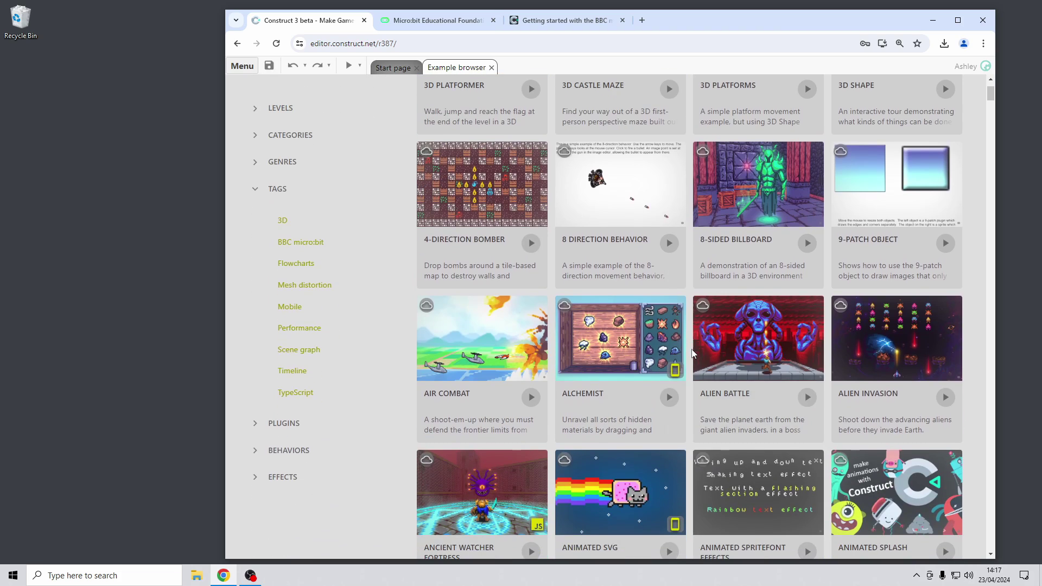
{"action": "scroll", "coordinate": [310, 304], "scroll_direction": "up", "scroll_amount": 2}
{"action": "left_click", "coordinate": [300, 222]}
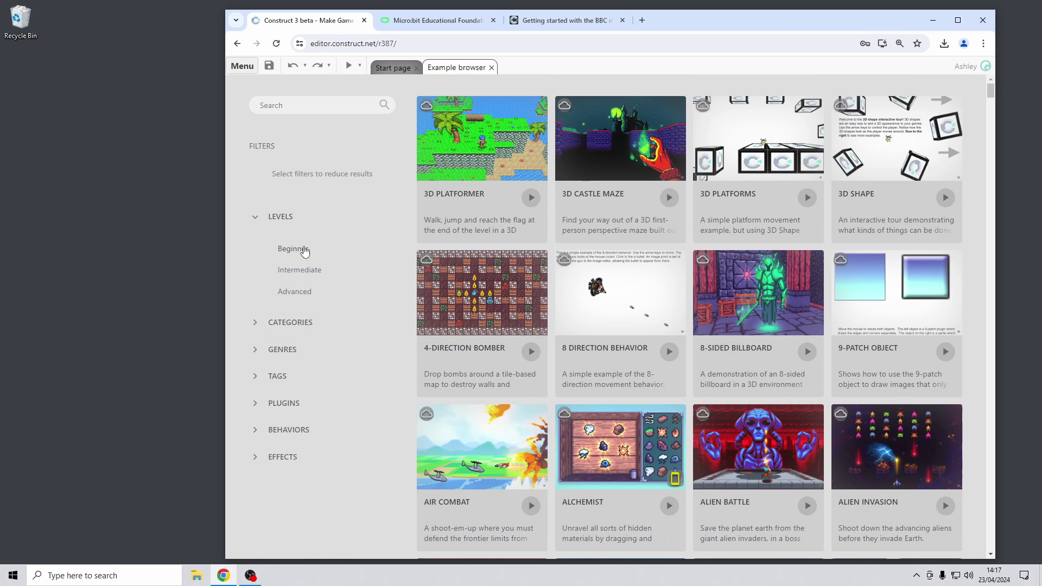
{"action": "left_click", "coordinate": [273, 327]}
{"action": "left_click", "coordinate": [289, 276]}
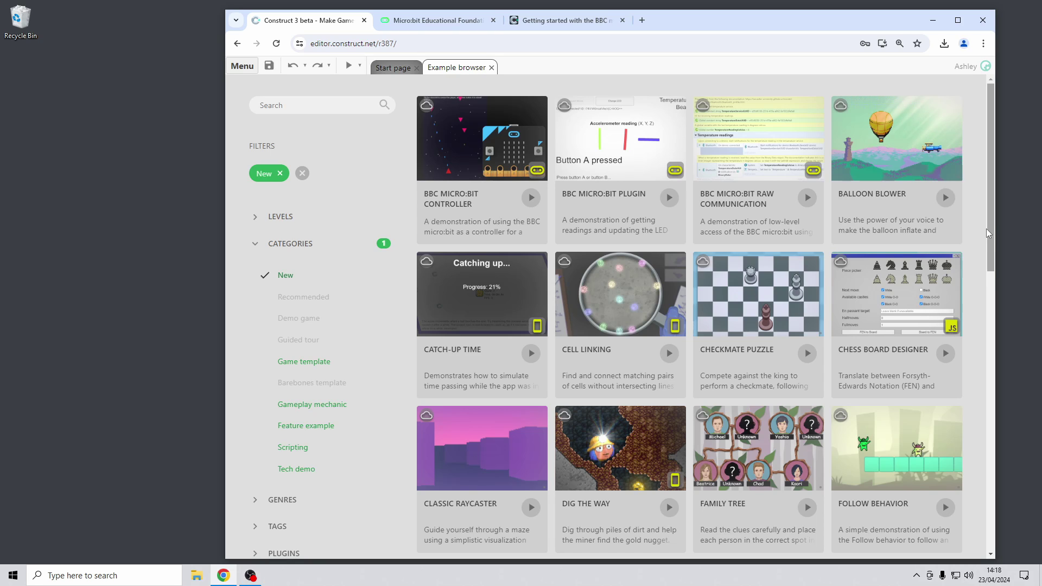
Preview the Simple Synth example in an enlarged window and continue past its instructions to the keyboard.
{"action": "scroll", "coordinate": [978, 227], "scroll_direction": "down", "scroll_amount": 2}
{"action": "scroll", "coordinate": [978, 227], "scroll_direction": "down", "scroll_amount": 5}
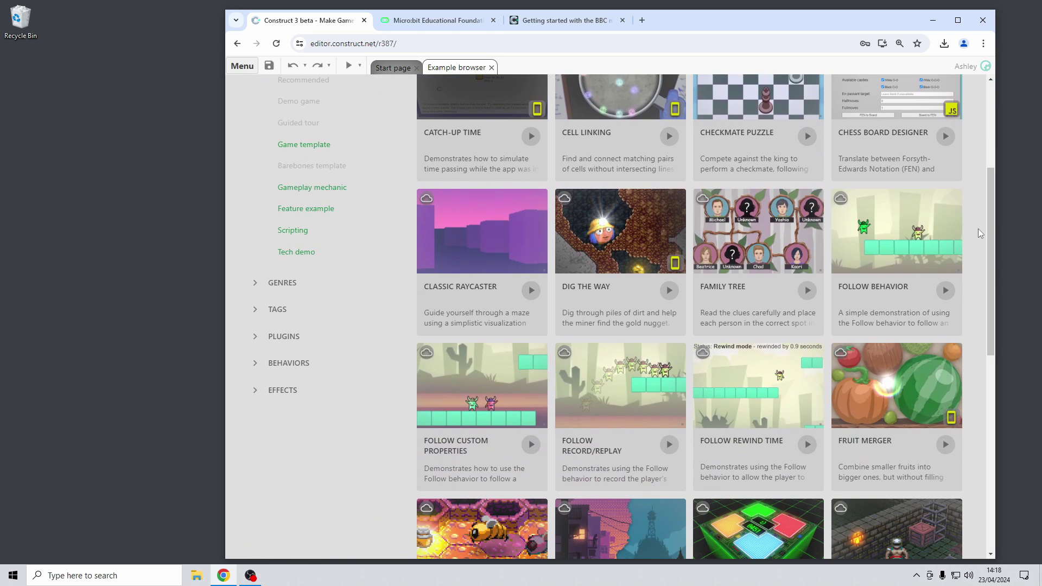
{"action": "scroll", "coordinate": [978, 230], "scroll_direction": "down", "scroll_amount": 6}
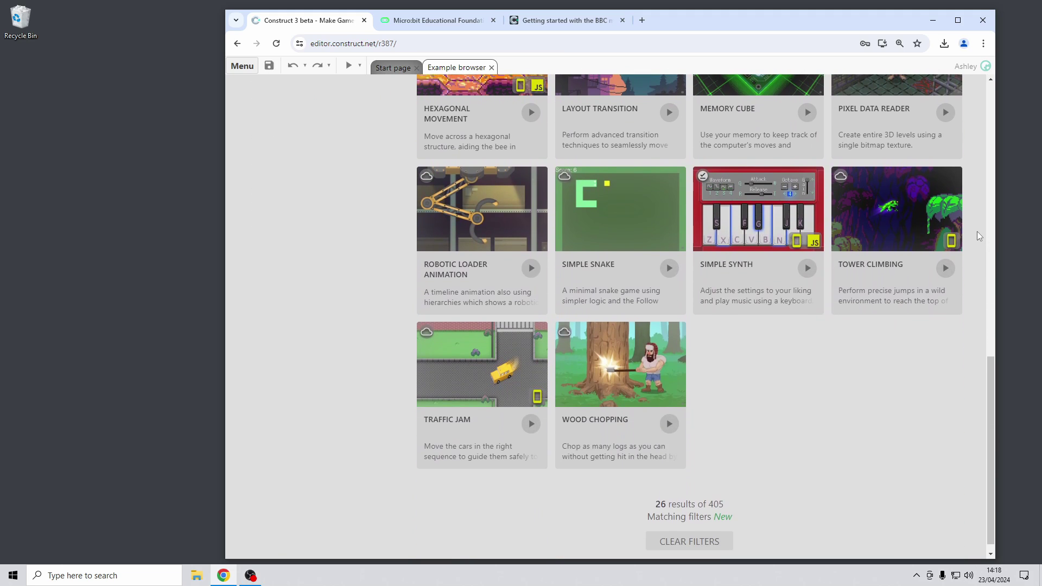
{"action": "scroll", "coordinate": [735, 367], "scroll_direction": "up", "scroll_amount": 1}
{"action": "left_click", "coordinate": [807, 323]}
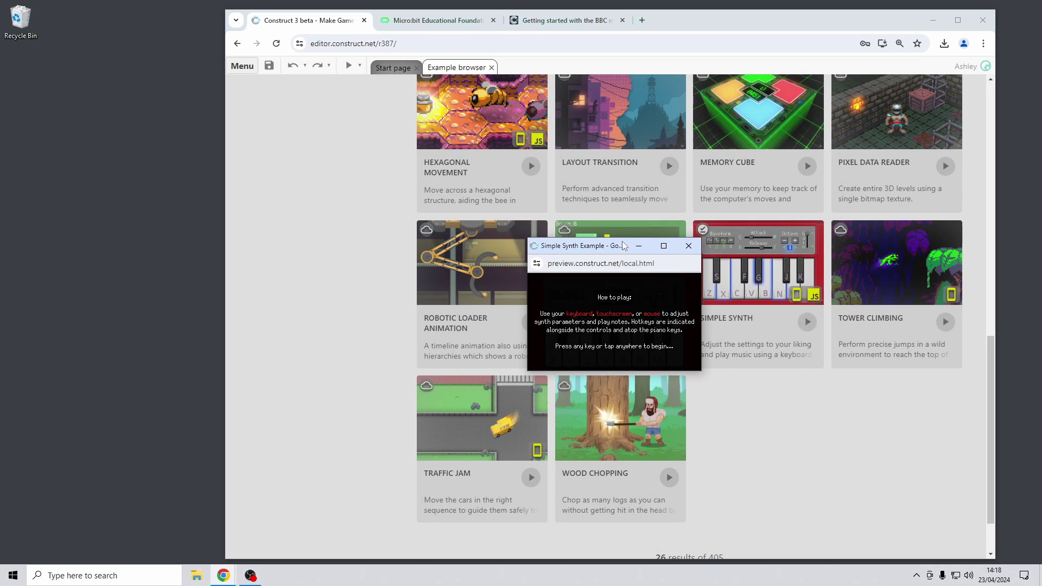
{"action": "left_click_drag", "start_coordinate": [624, 246], "coordinate": [537, 134]}
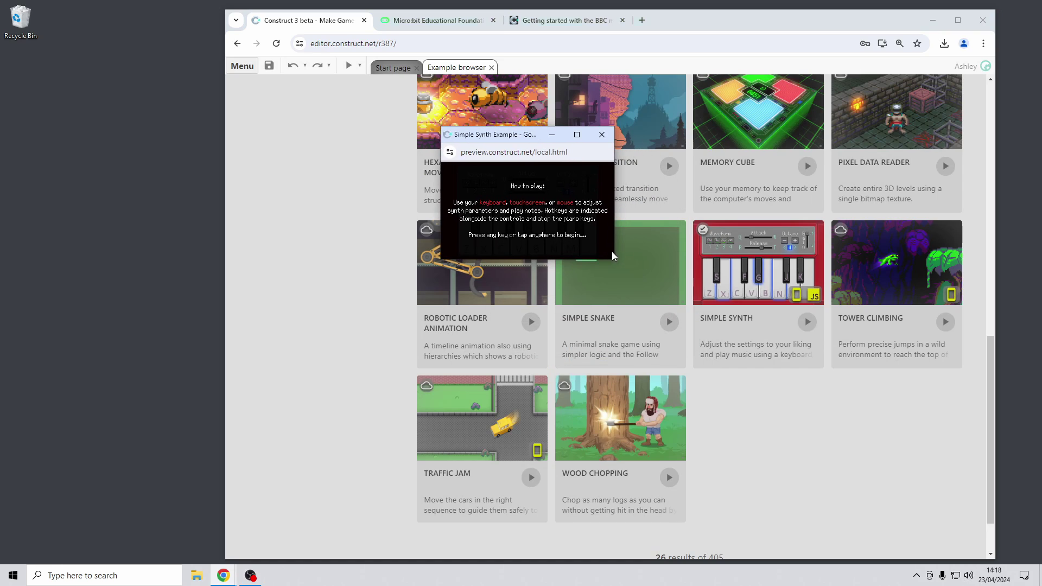
{"action": "left_click_drag", "start_coordinate": [615, 259], "coordinate": [899, 481]}
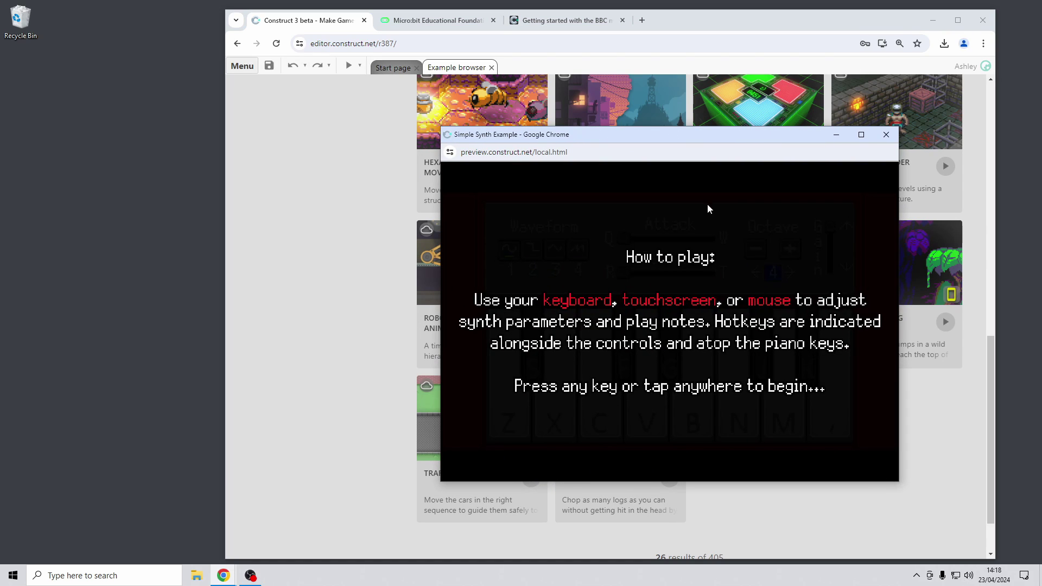
{"action": "left_click_drag", "start_coordinate": [707, 135], "coordinate": [607, 135]}
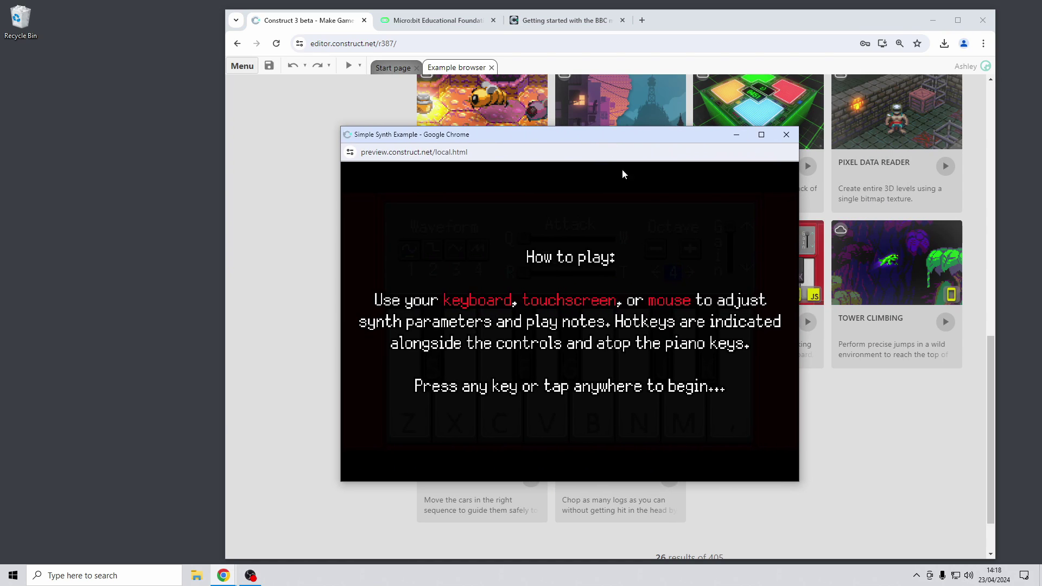
{"action": "left_click", "coordinate": [753, 390]}
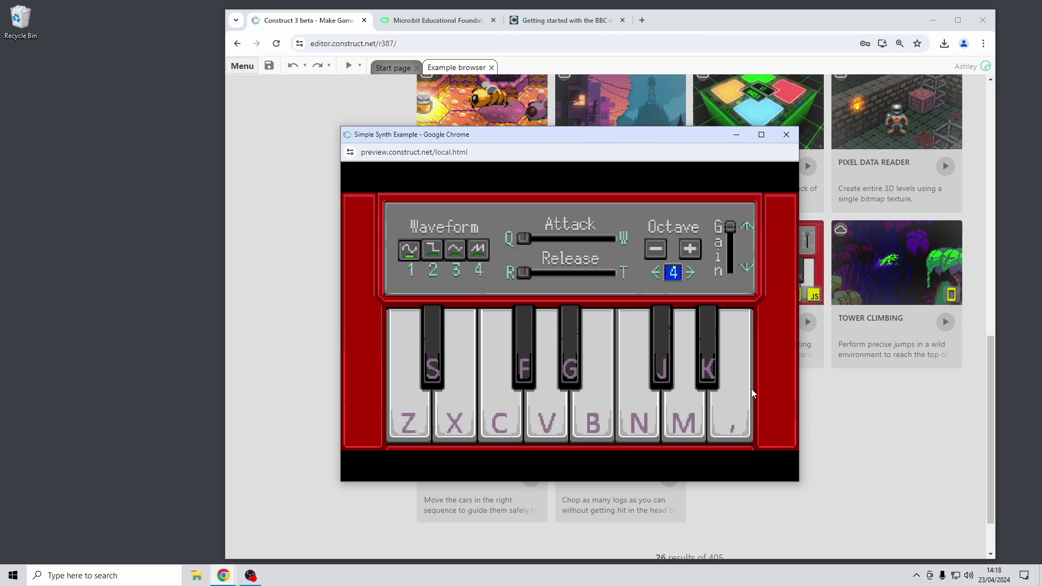
Play a short tune on the synth's piano keys labelled C, M and B using the default sine waveform.
{"action": "key", "text": "c"}
{"action": "key", "text": "m"}
{"action": "key", "text": "b"}
{"action": "key", "text": "c"}
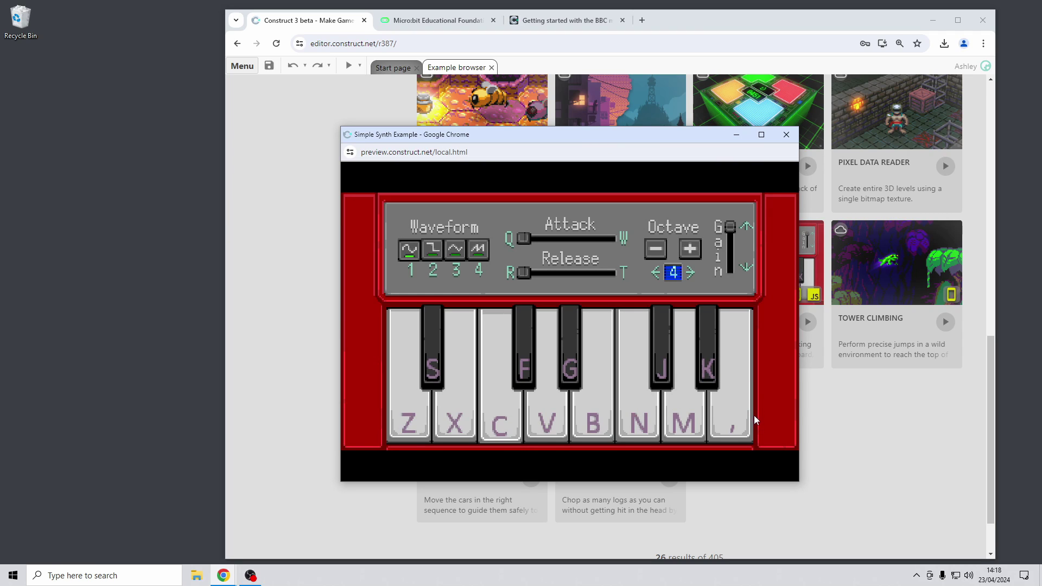
{"action": "key", "text": "b"}
{"action": "key", "text": "c"}
{"action": "key", "text": "m"}
{"action": "key", "text": "b"}
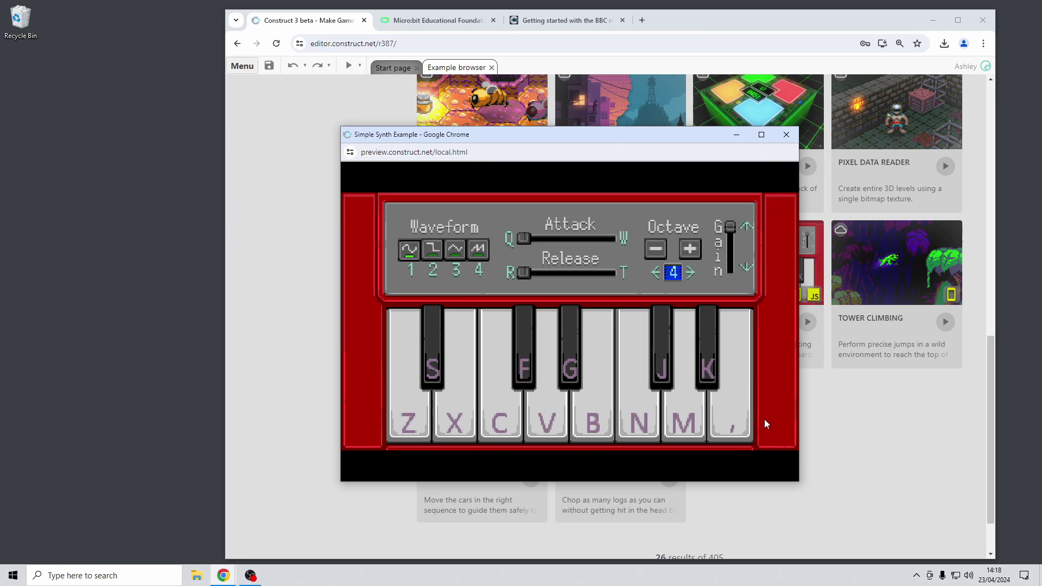
Widen the synth preview, raise Release slightly, and try waveform 4 on the piano keys labelled C and N.
{"action": "left_click_drag", "start_coordinate": [799, 421], "coordinate": [863, 425]}
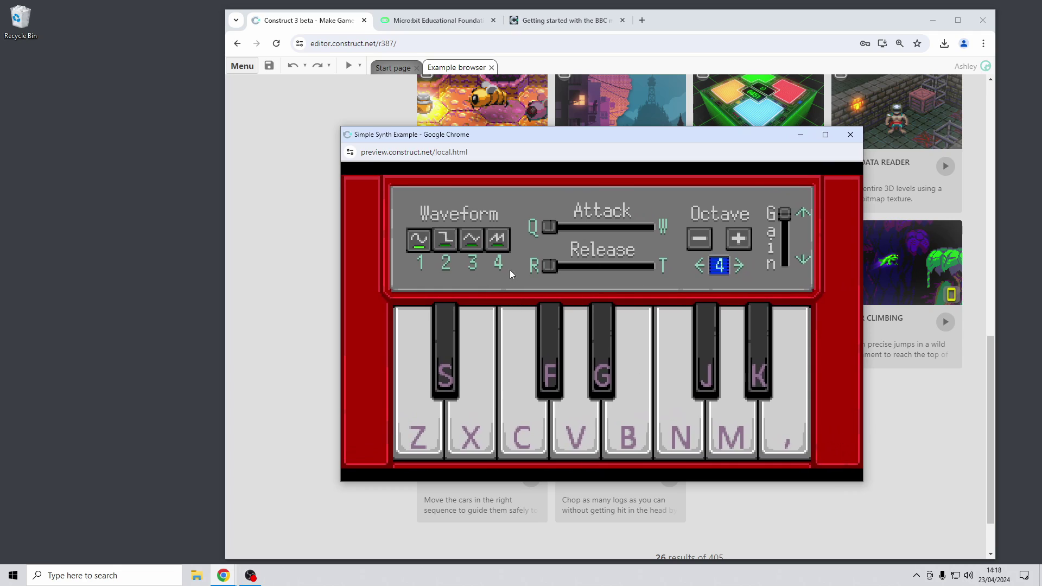
{"action": "left_click_drag", "start_coordinate": [549, 266], "coordinate": [572, 266]}
{"action": "left_click", "coordinate": [493, 245]}
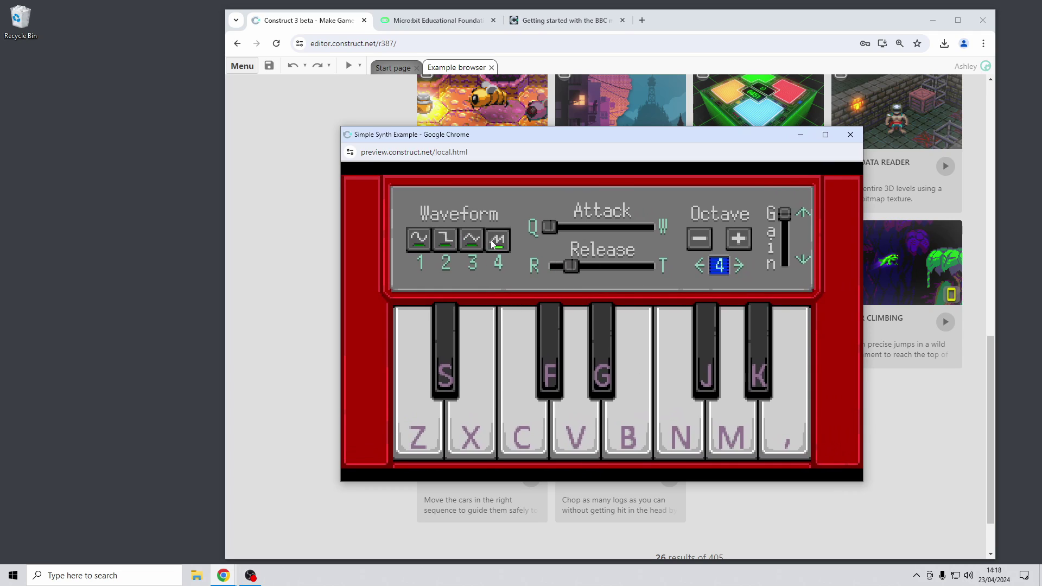
{"action": "key", "text": "c"}
{"action": "key", "text": "n"}
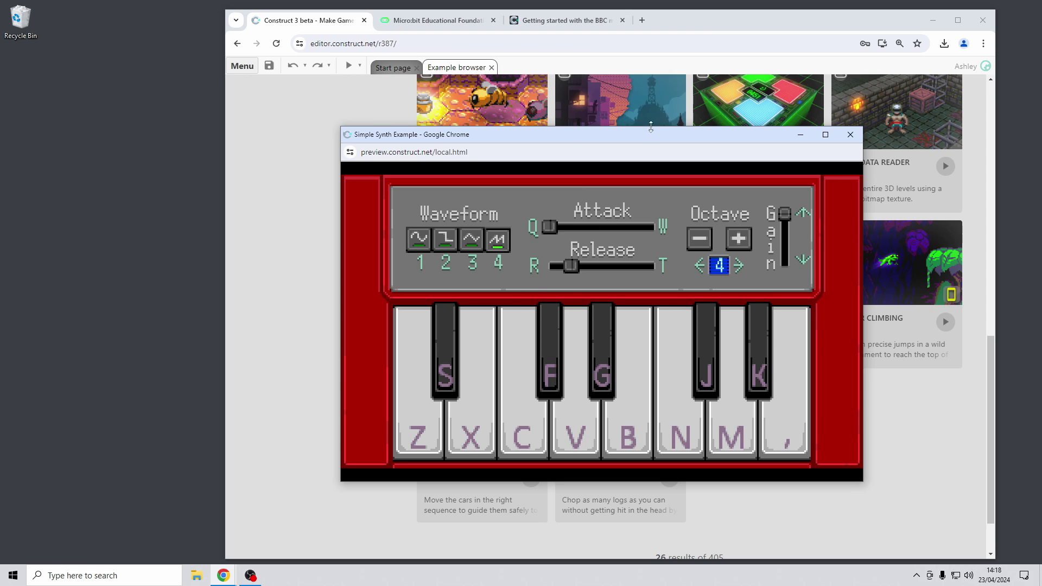
Play a melody on the synth with waveform 4 at octave 4, and close the preview to return to the New examples.
{"action": "left_click_drag", "start_coordinate": [650, 140], "coordinate": [684, 149]}
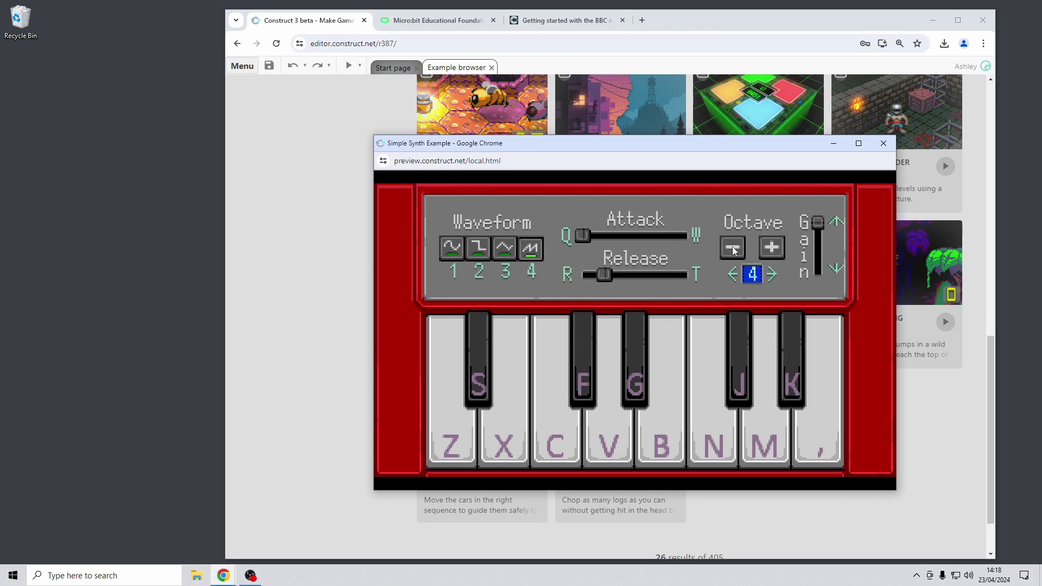
{"action": "key", "text": "c"}
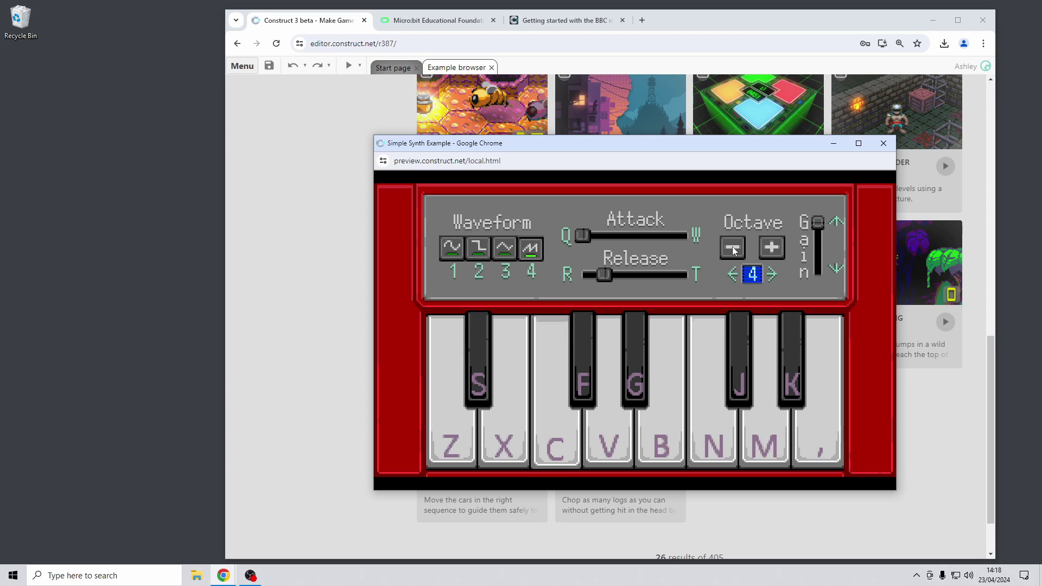
{"action": "key", "text": "b"}
{"action": "key", "text": "comma"}
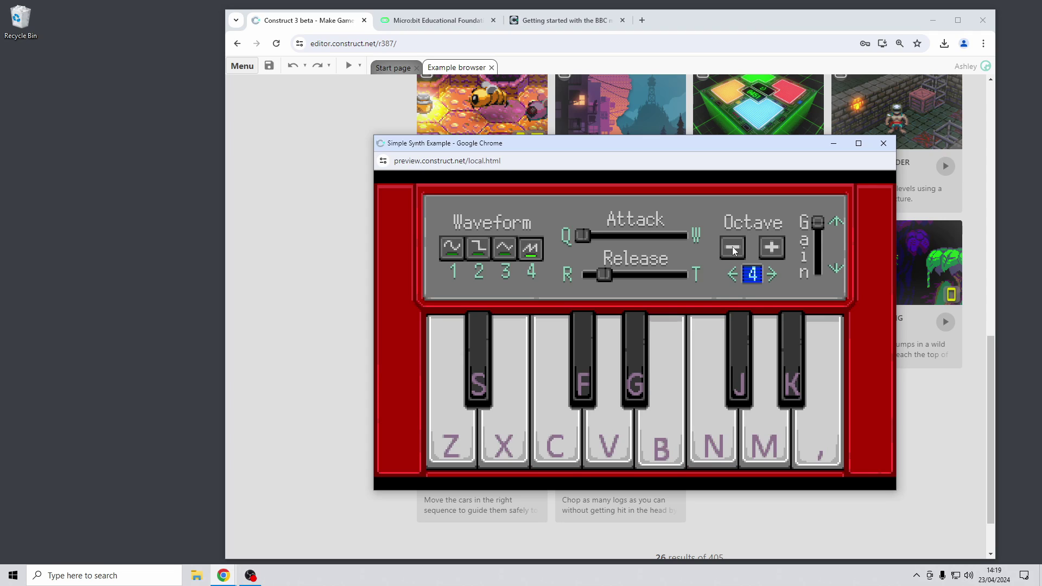
{"action": "key", "text": "v"}
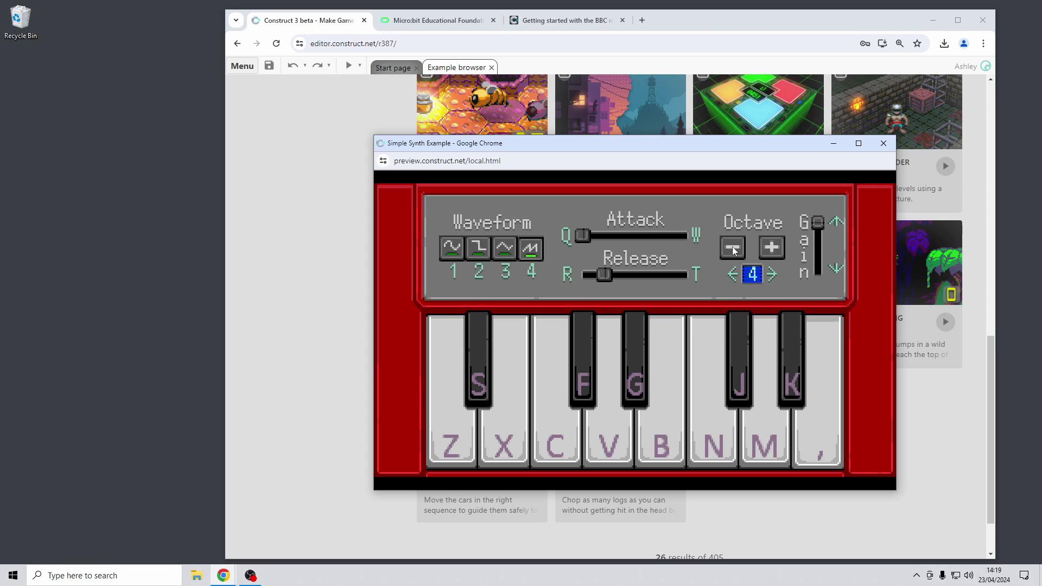
{"action": "key", "text": "n"}
{"action": "key", "text": "b"}
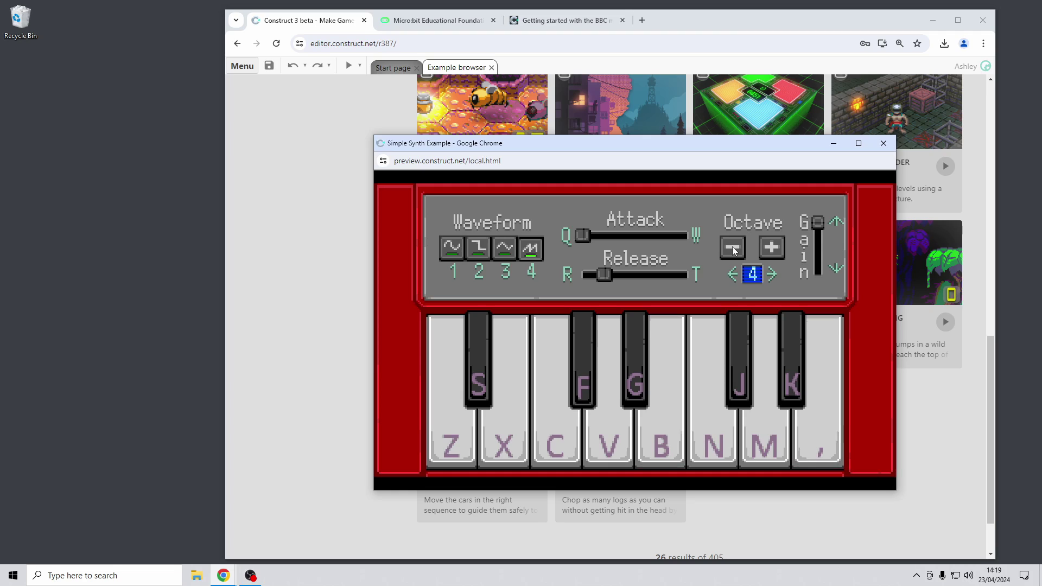
{"action": "key", "text": "comma"}
{"action": "key", "text": "z"}
{"action": "key", "text": "b"}
{"action": "key", "text": "z"}
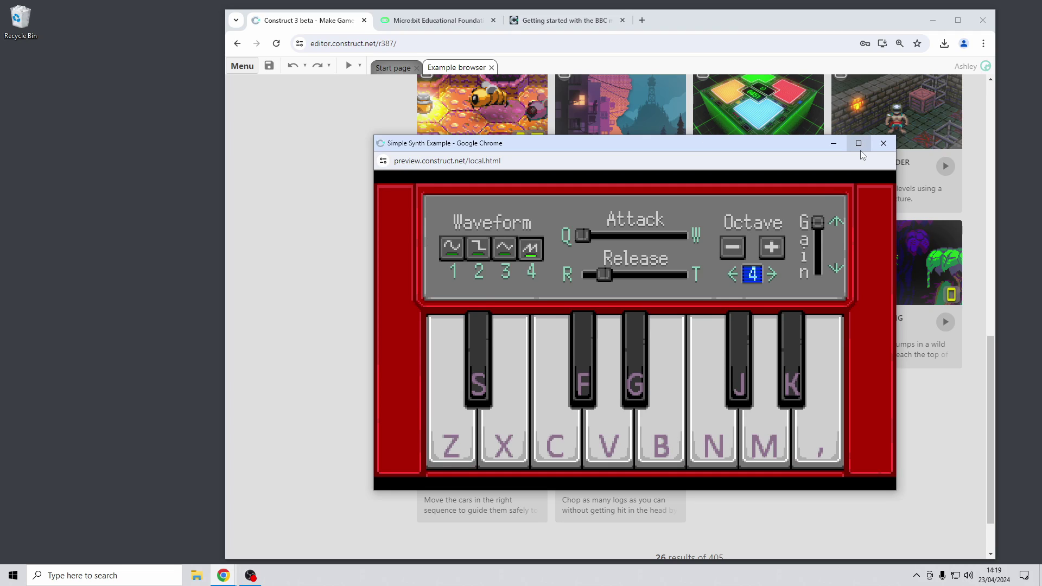
{"action": "left_click", "coordinate": [880, 150]}
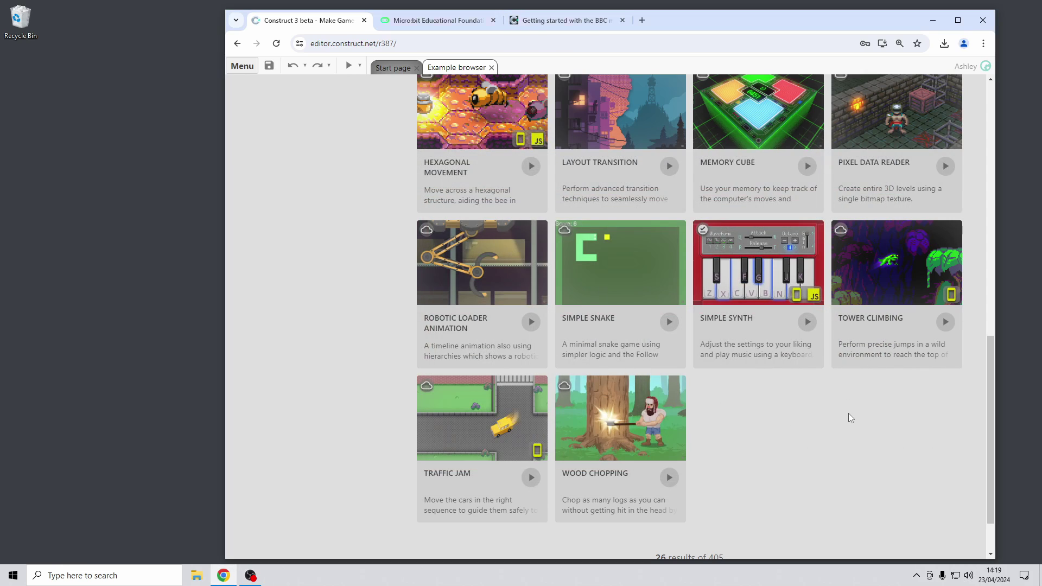
{"action": "scroll", "coordinate": [849, 395], "scroll_direction": "up", "scroll_amount": 10}
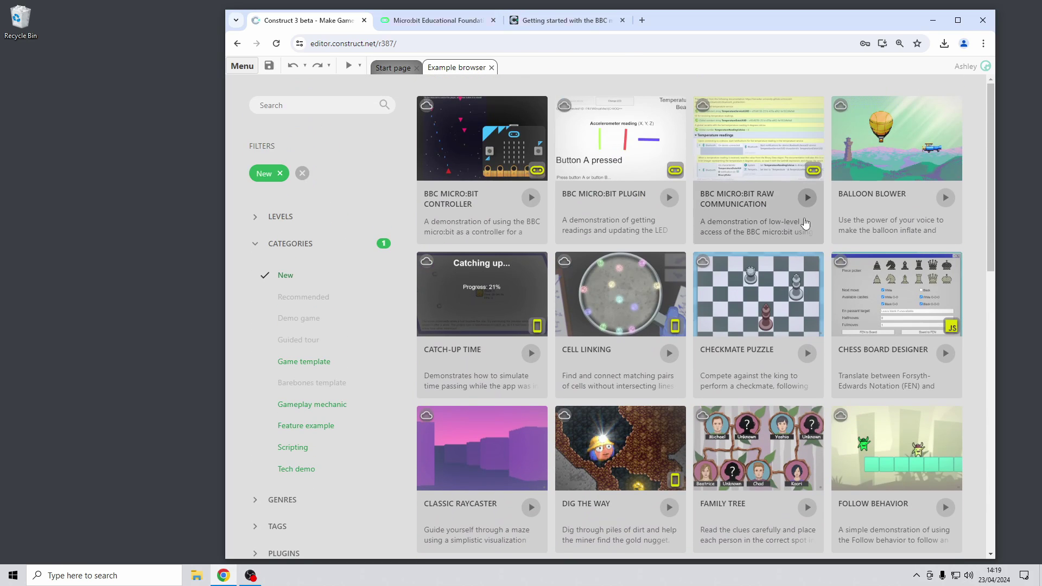